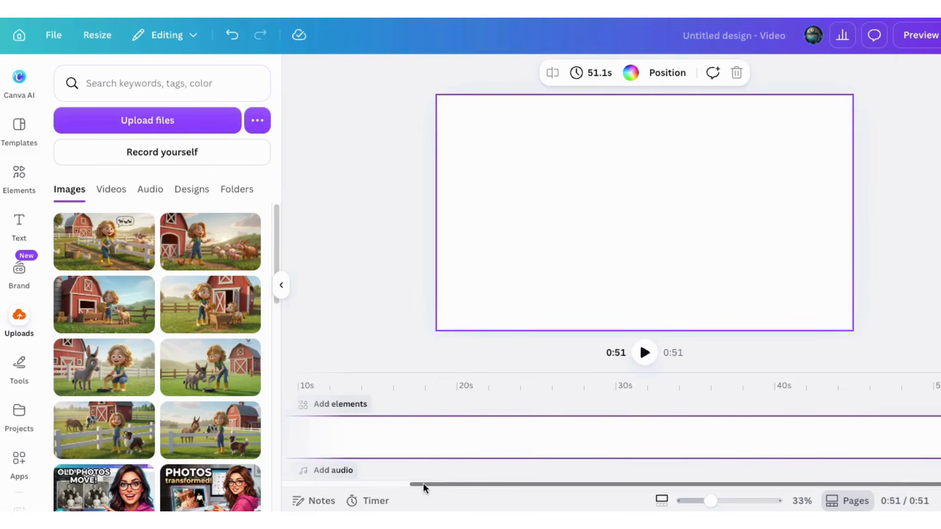
Place the uploaded image of the girl with the bucket and farm animals at the video's start and enlarge it to fill the canvas.
drag(423, 484, 296, 484)
click(370, 384)
drag(370, 380, 292, 379)
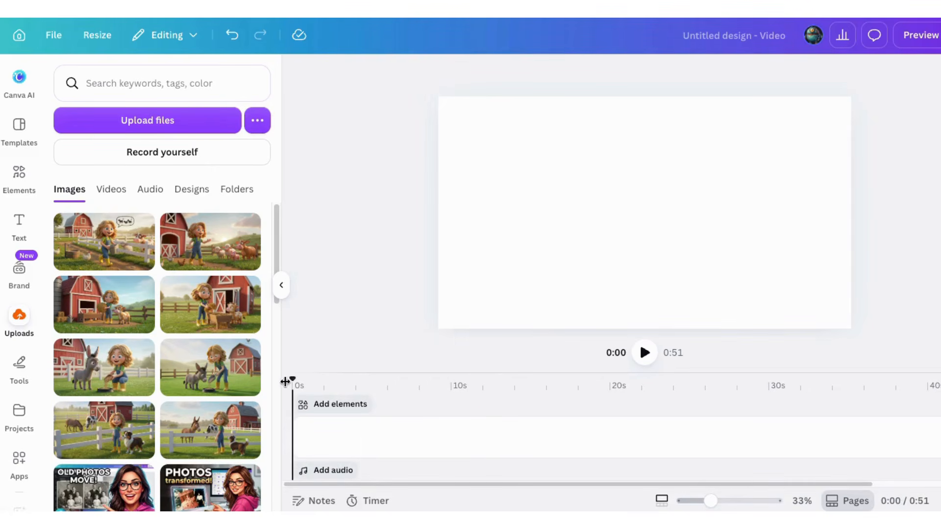
drag(214, 239, 359, 395)
drag(544, 173, 499, 164)
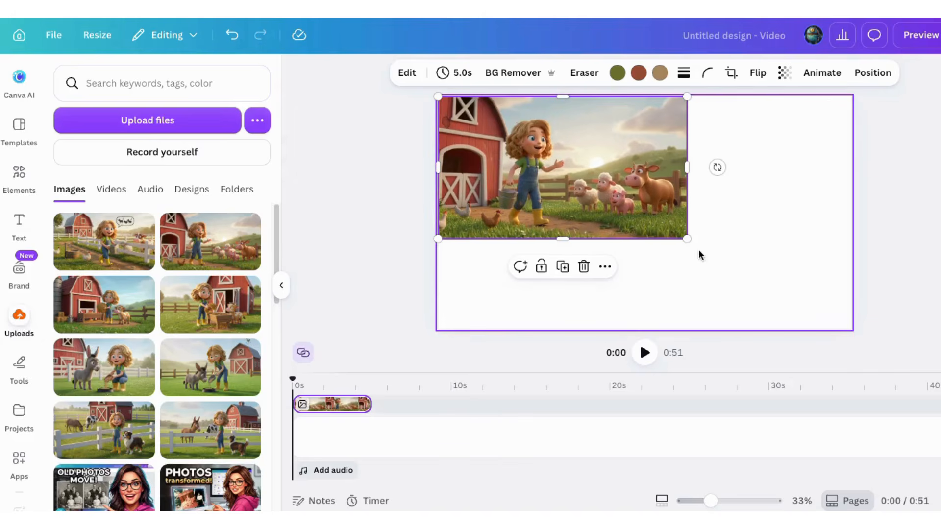
drag(686, 237, 837, 357)
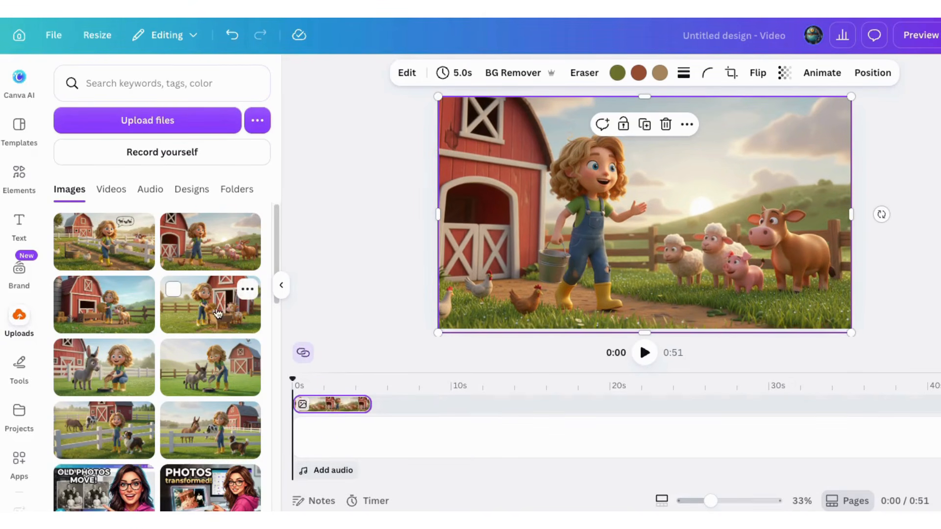
Add the image of the girl holding hay beside the calf as the second scene and scale it to fill the canvas.
drag(196, 308, 414, 398)
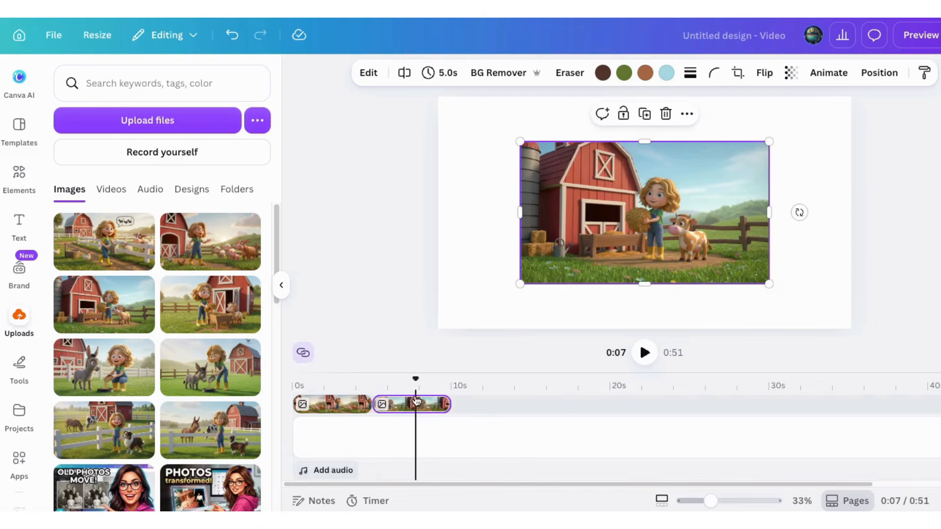
drag(592, 221, 509, 174)
drag(686, 237, 851, 332)
Add the image of the girl feeding the small donkey as the third scene and scale it to fill the canvas.
drag(195, 366, 487, 392)
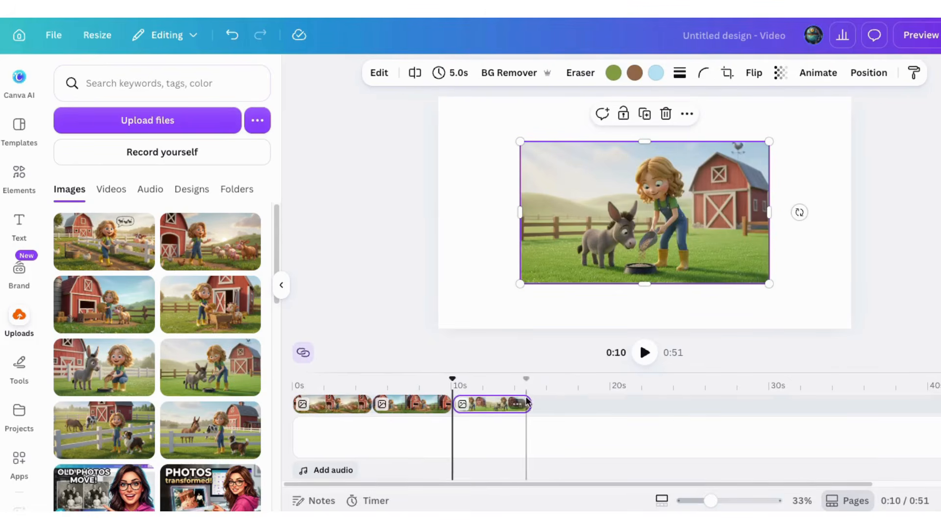
drag(587, 201, 509, 157)
drag(687, 238, 851, 332)
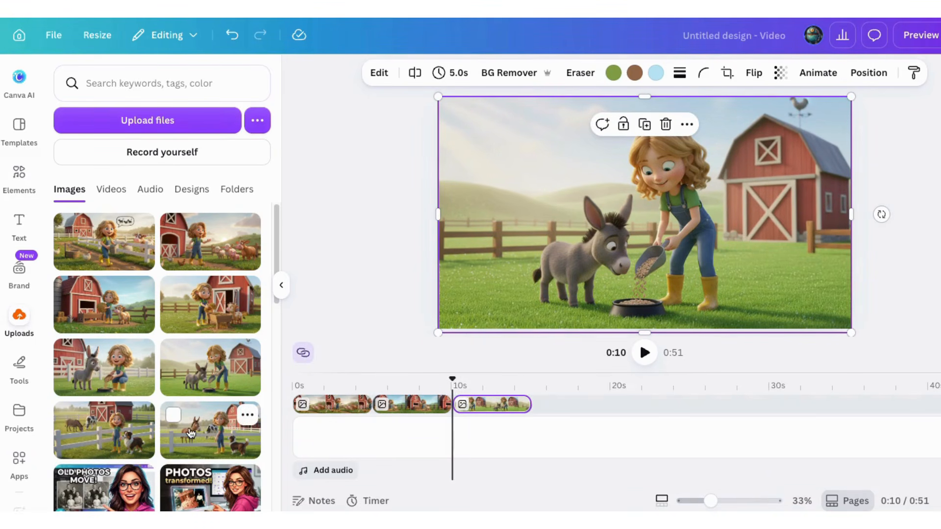
Add the fence image with the donkey, cow and dog as the fourth scene and scale it to fill the canvas.
drag(206, 432, 562, 401)
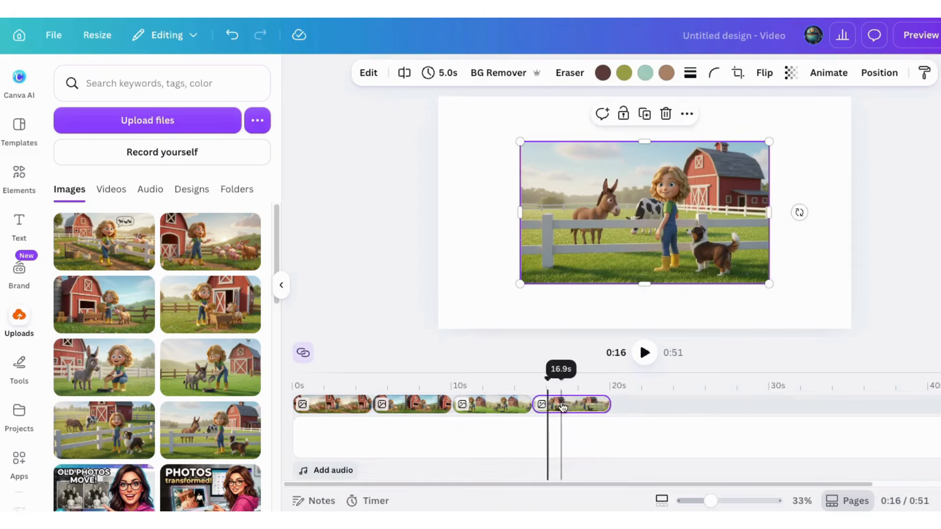
drag(614, 240, 532, 196)
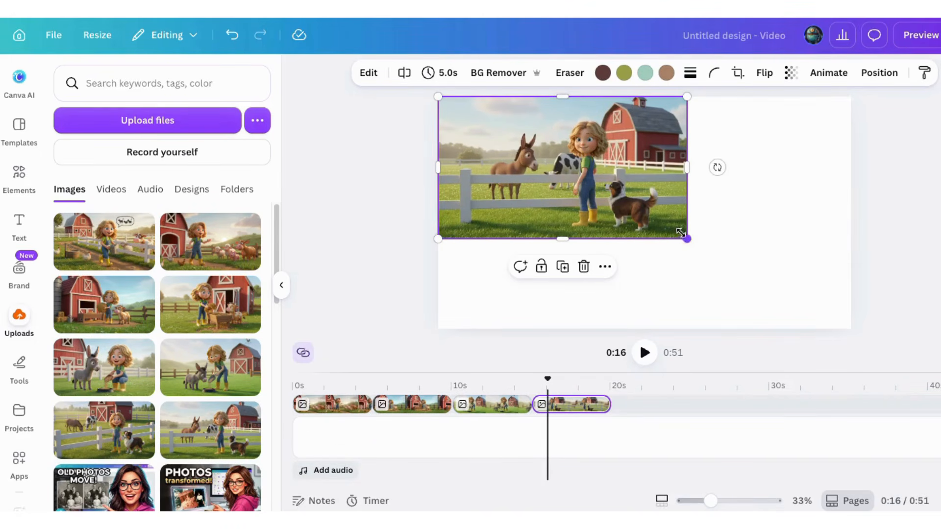
drag(687, 239, 842, 351)
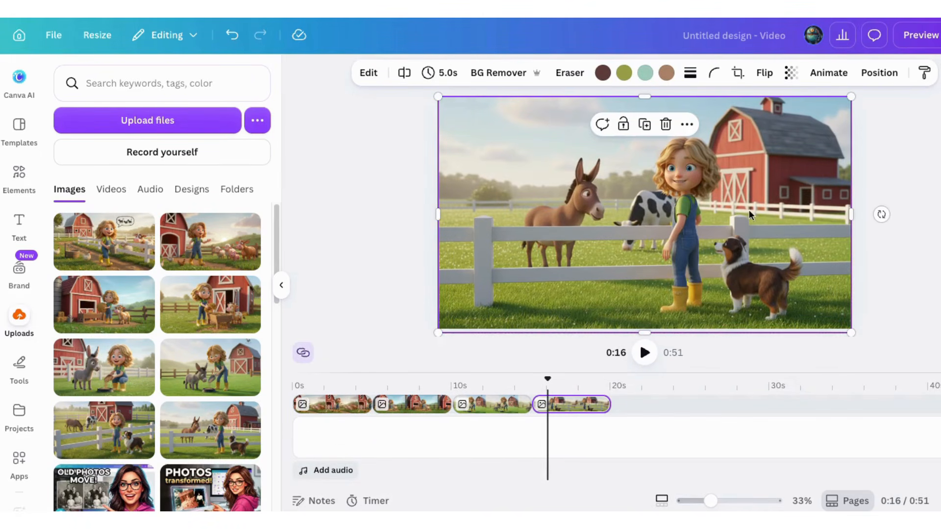
Review the four scene images one after another to check their content and order in the timeline.
click(332, 405)
click(401, 405)
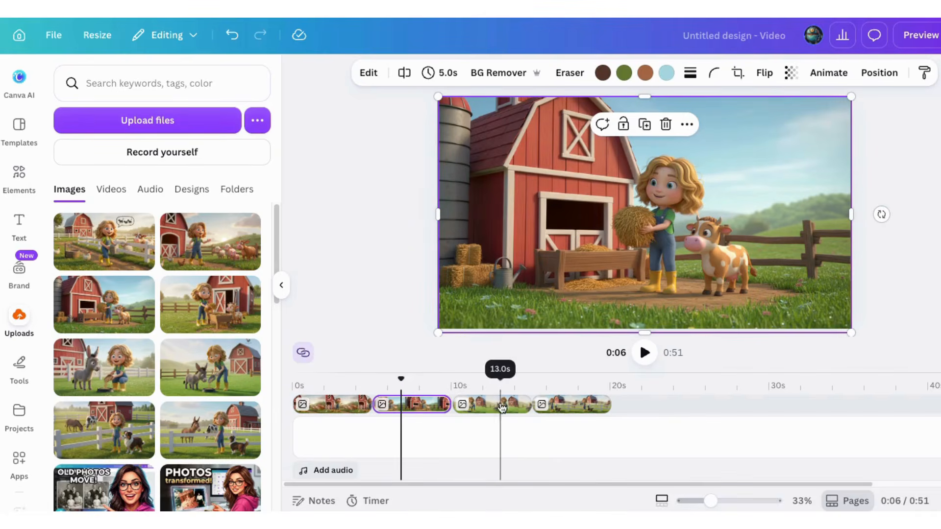
click(485, 410)
click(575, 408)
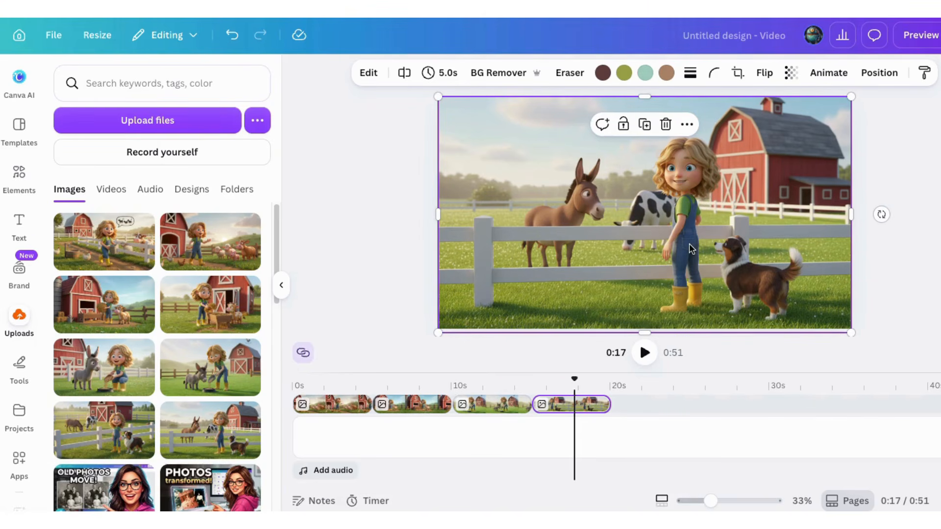
click(510, 406)
click(414, 406)
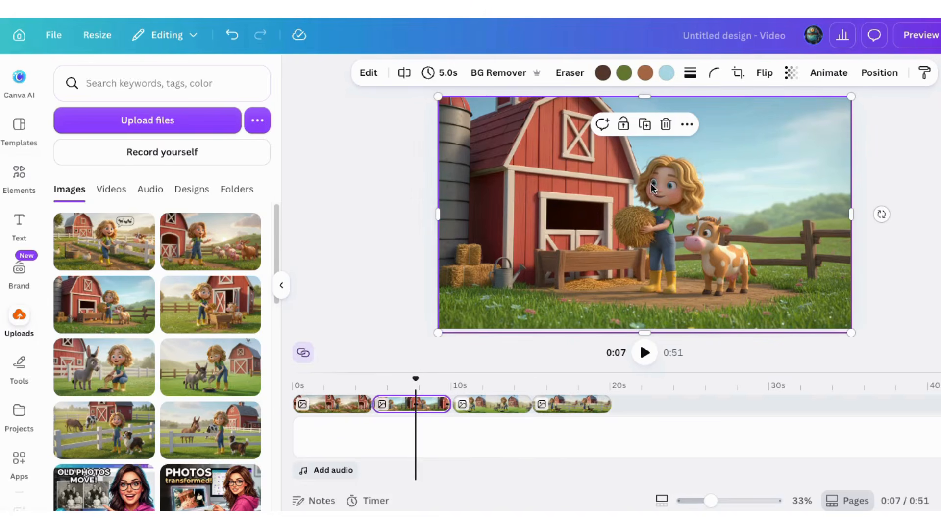
click(334, 407)
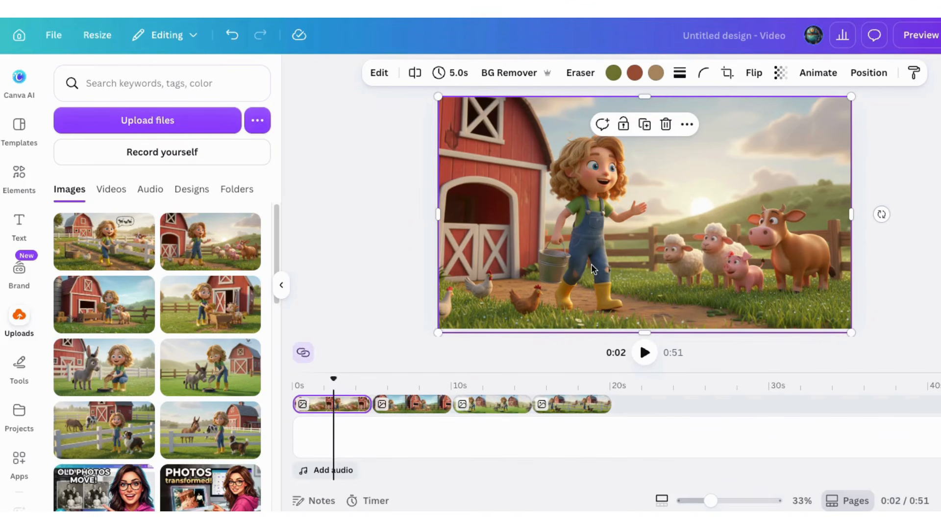
click(407, 406)
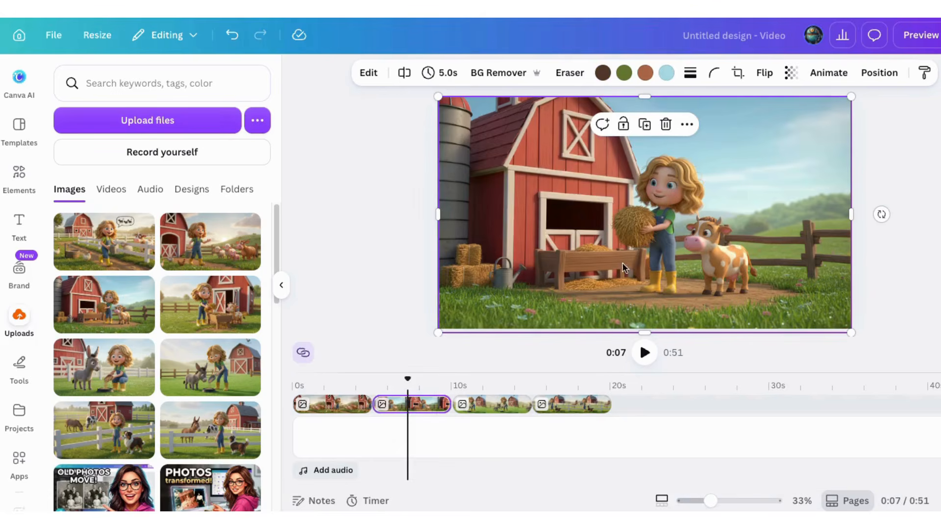
click(473, 406)
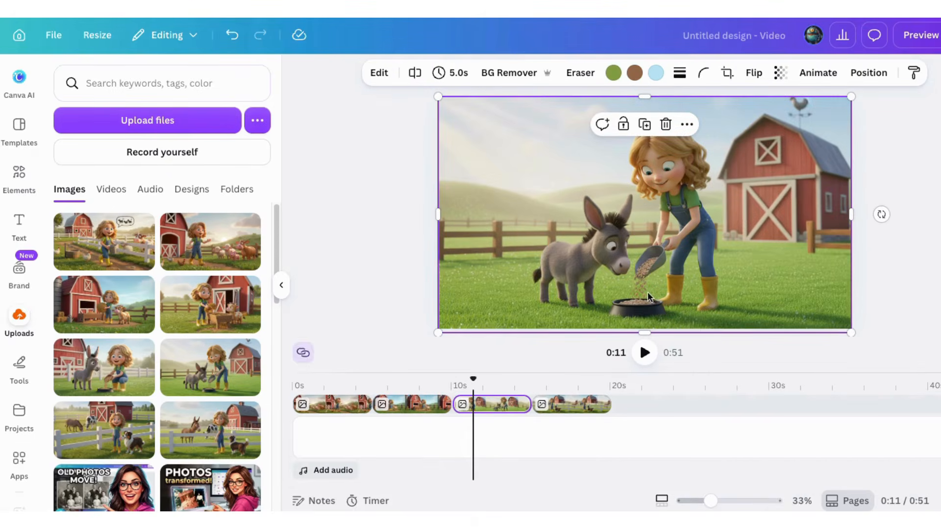
click(563, 404)
Convert the first scene's image into a 6-second video with Image to Video in Smart mode.
click(329, 405)
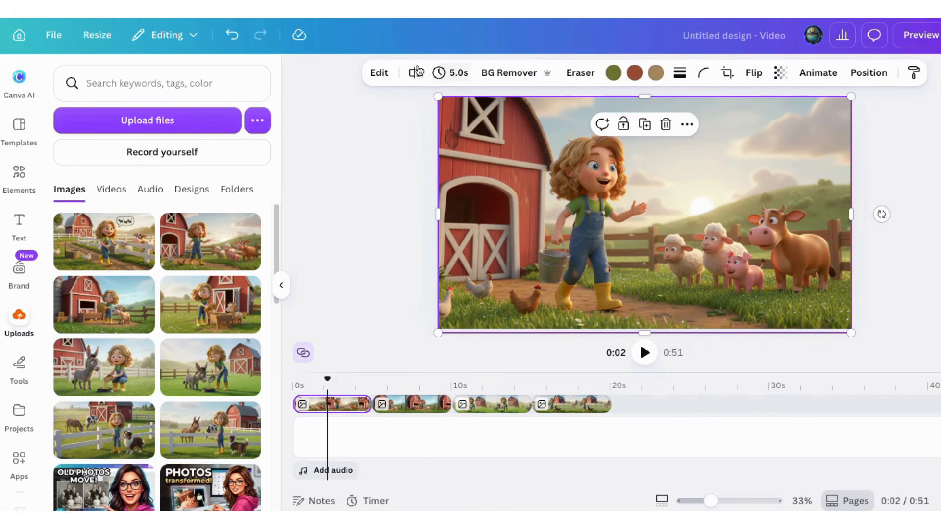
click(378, 74)
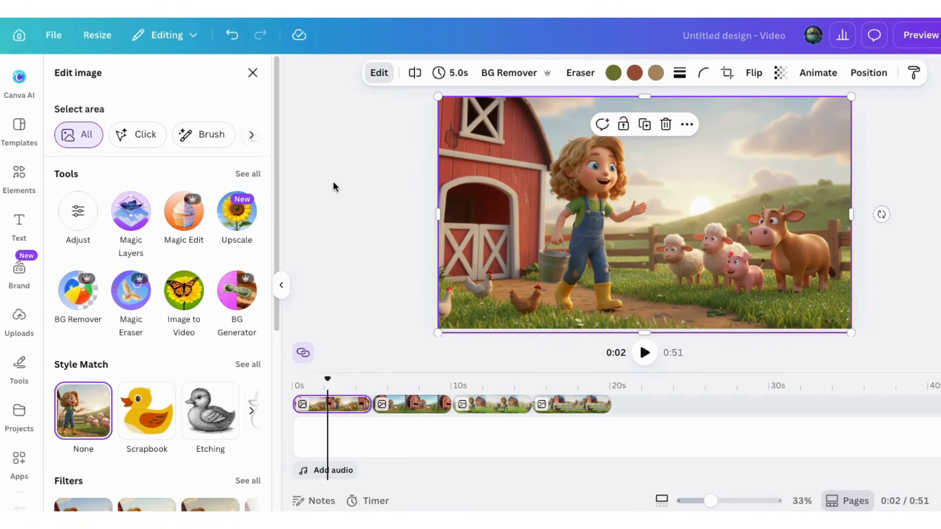
click(181, 291)
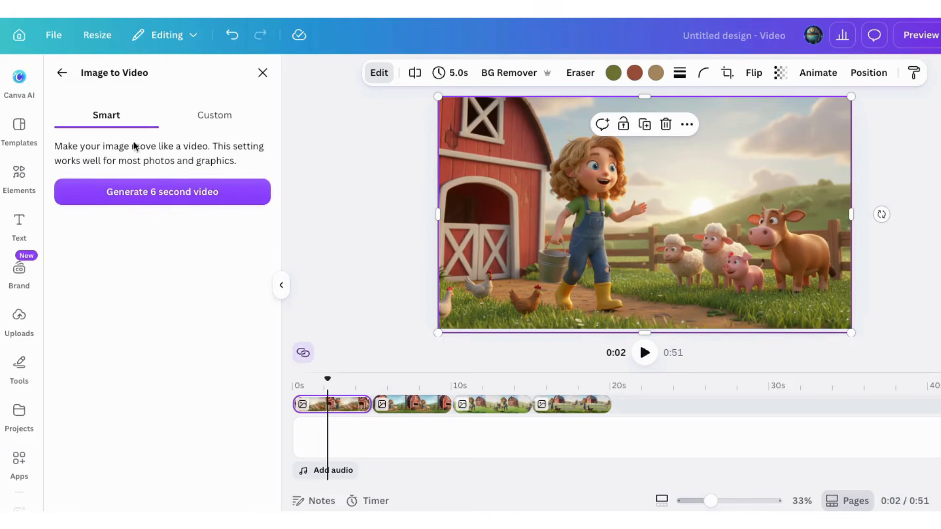
click(210, 116)
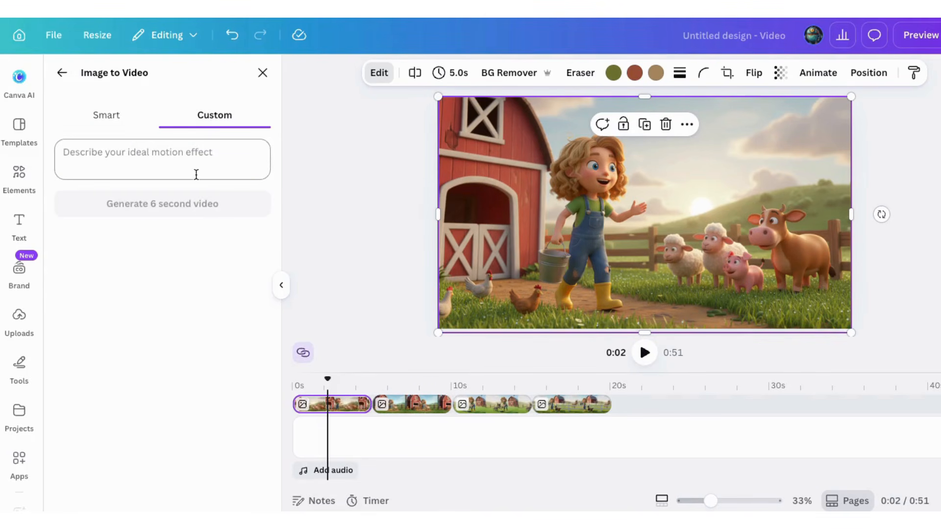
click(108, 117)
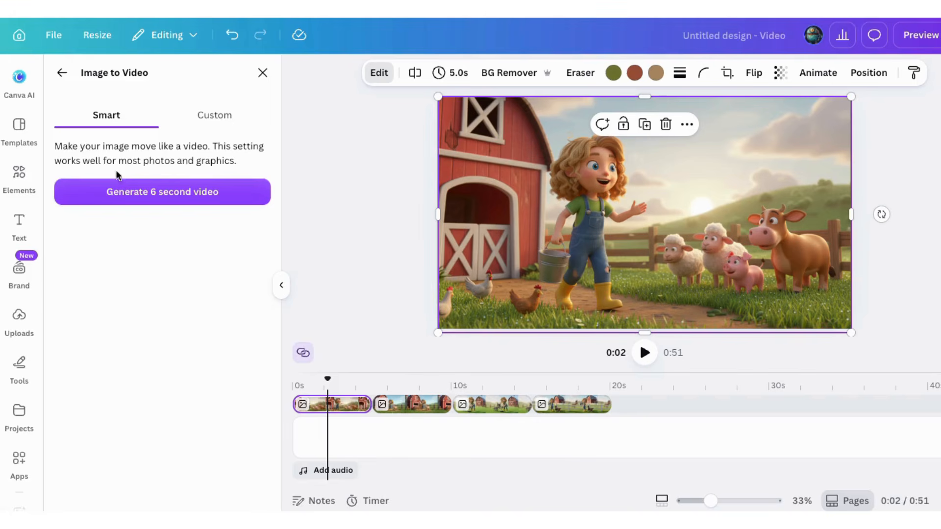
click(138, 197)
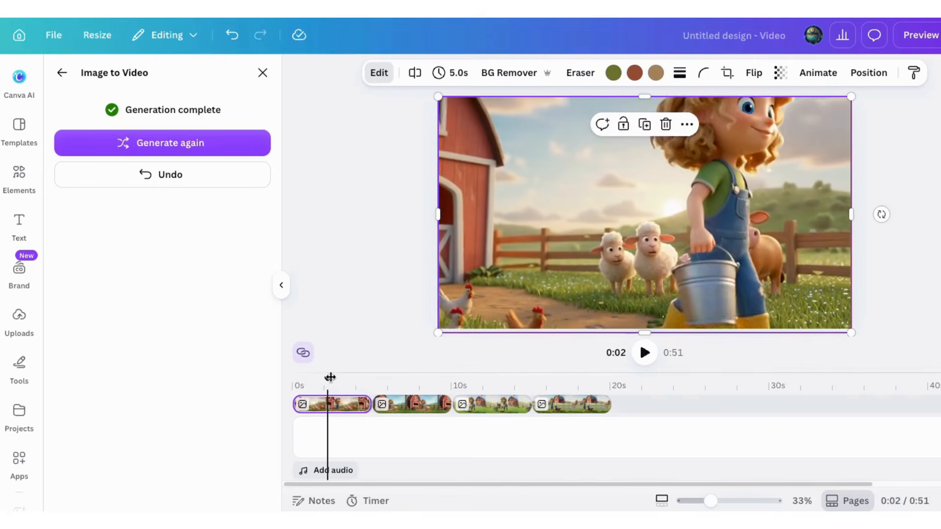
Play back the first scene from the start to check its generated motion.
drag(330, 379, 294, 380)
click(645, 353)
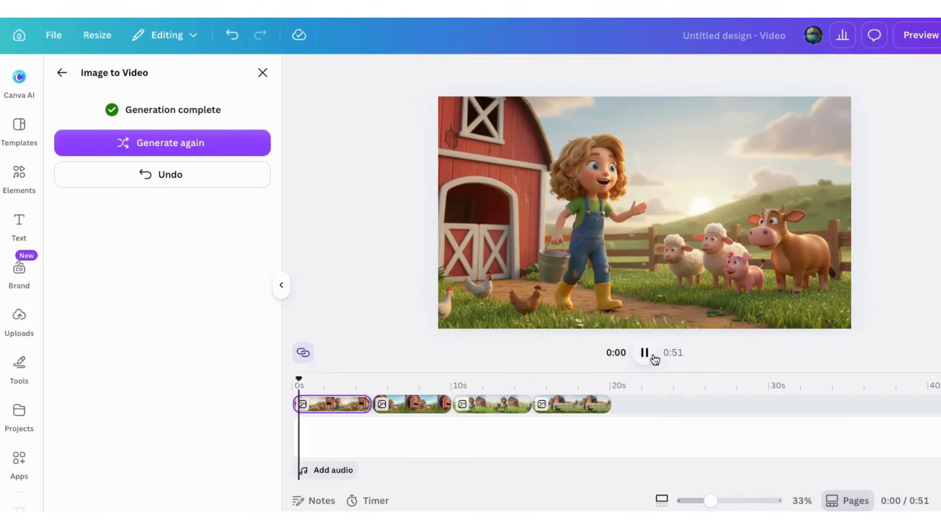
click(645, 353)
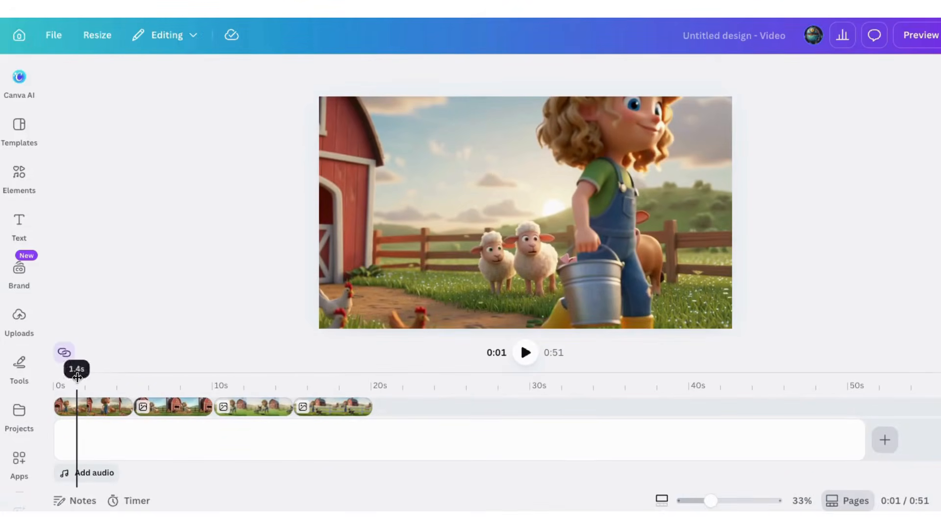
click(520, 354)
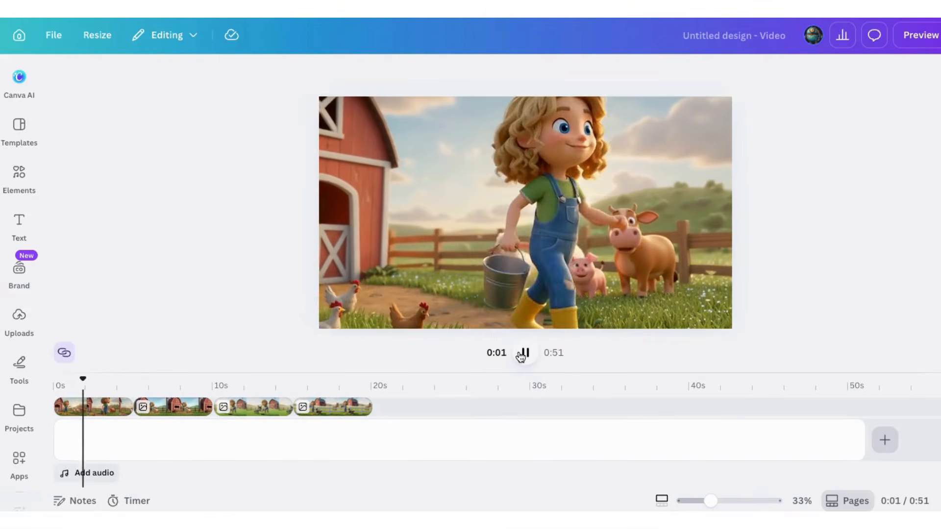
click(523, 353)
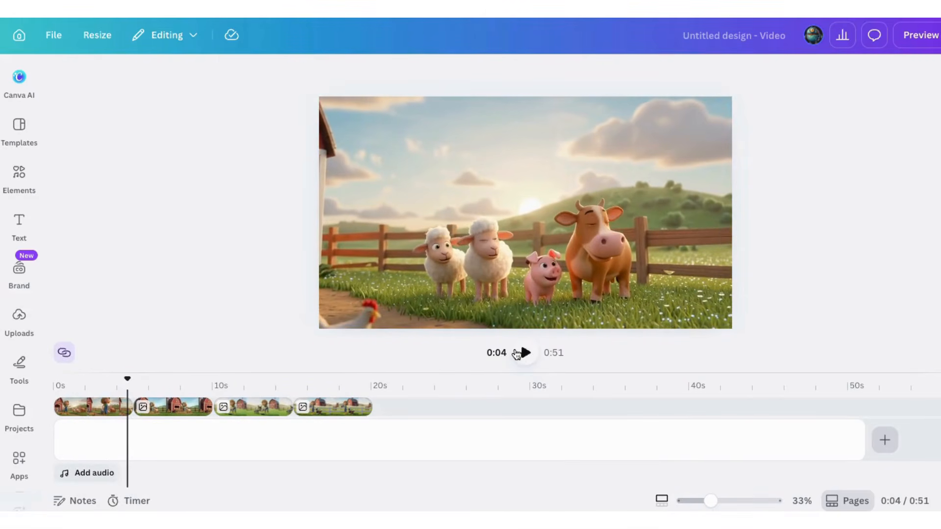
Convert the second scene's hay and calf image into a 6-second video with Image to Video in Smart mode.
click(160, 407)
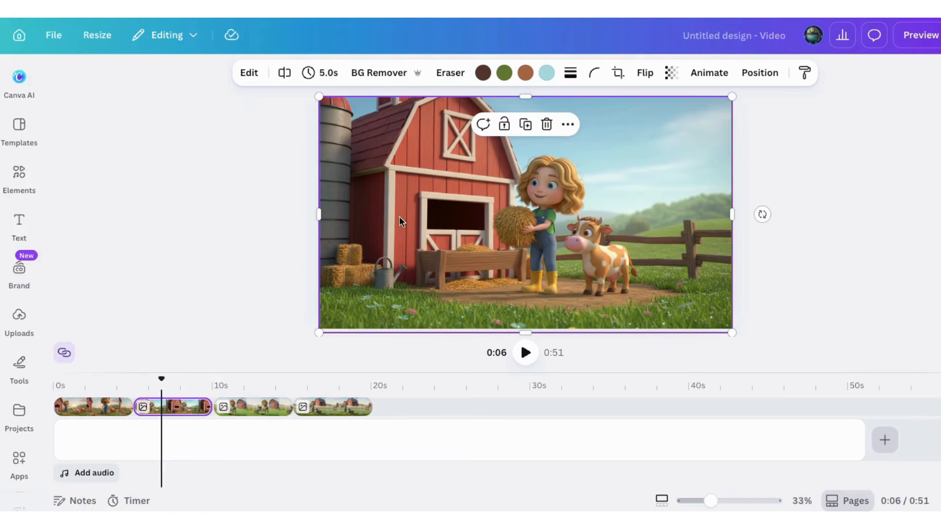
click(249, 74)
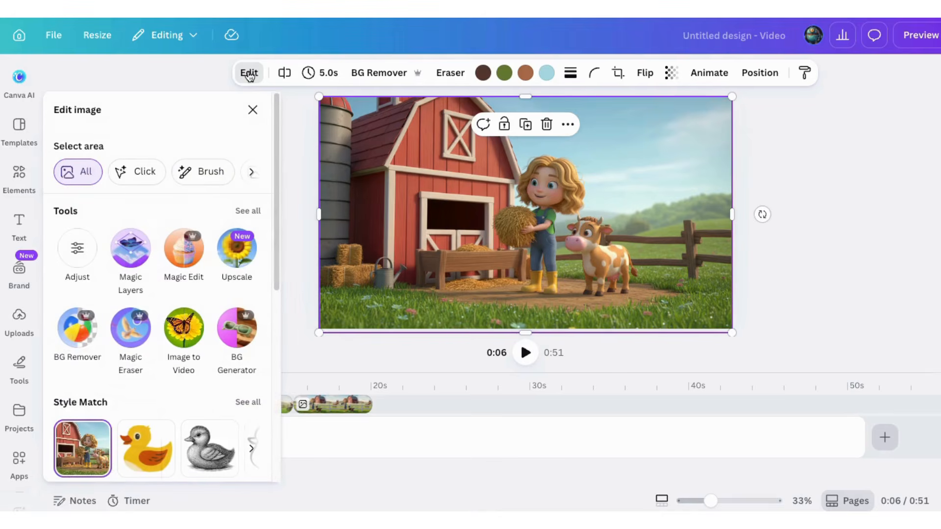
click(185, 330)
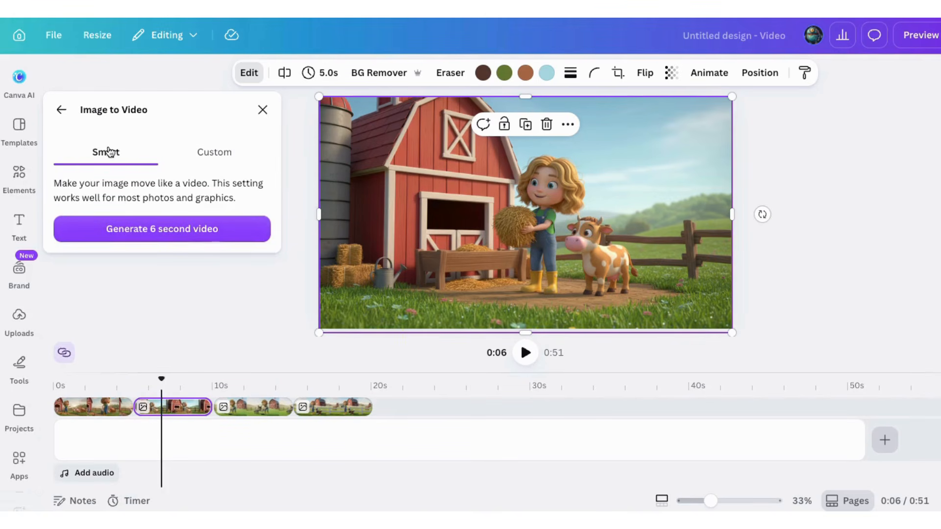
click(156, 236)
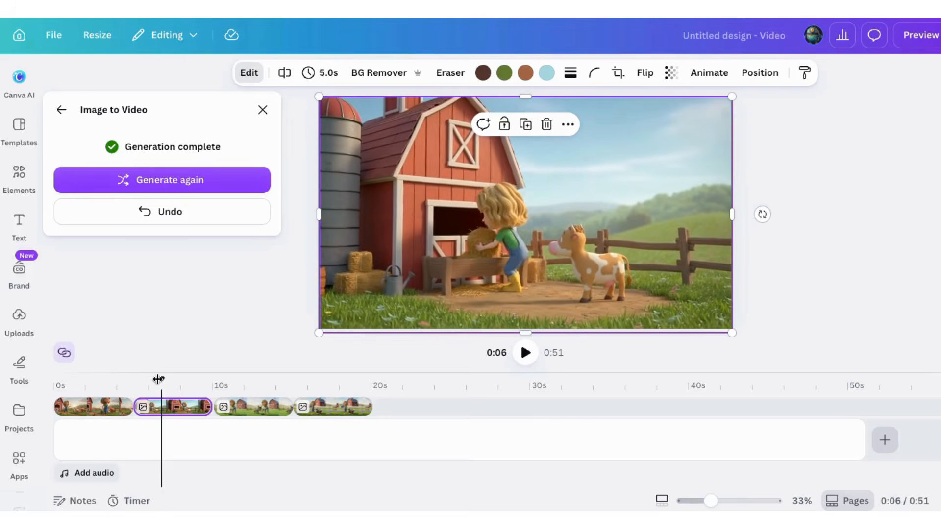
Play back the transition from the first scene into the second to check the second scene's motion.
drag(161, 379, 127, 379)
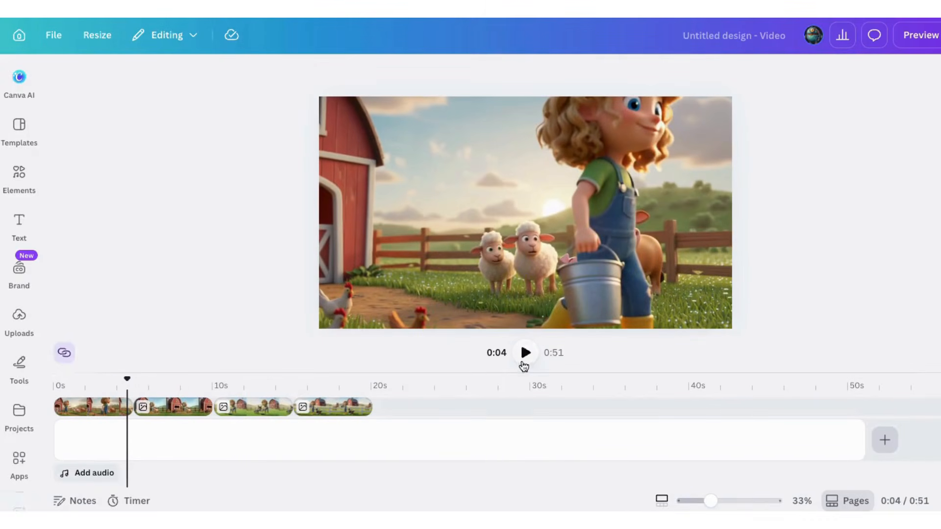
click(525, 352)
click(172, 406)
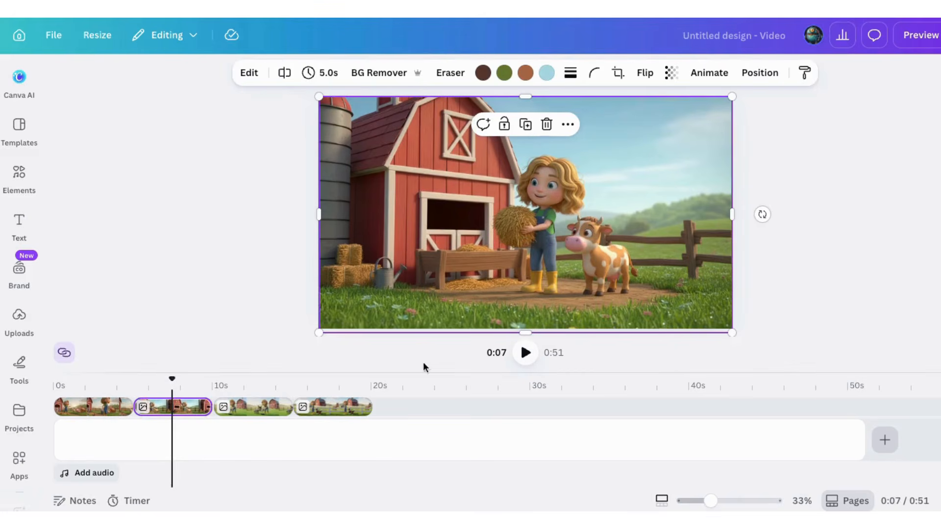
drag(171, 379, 109, 378)
click(525, 353)
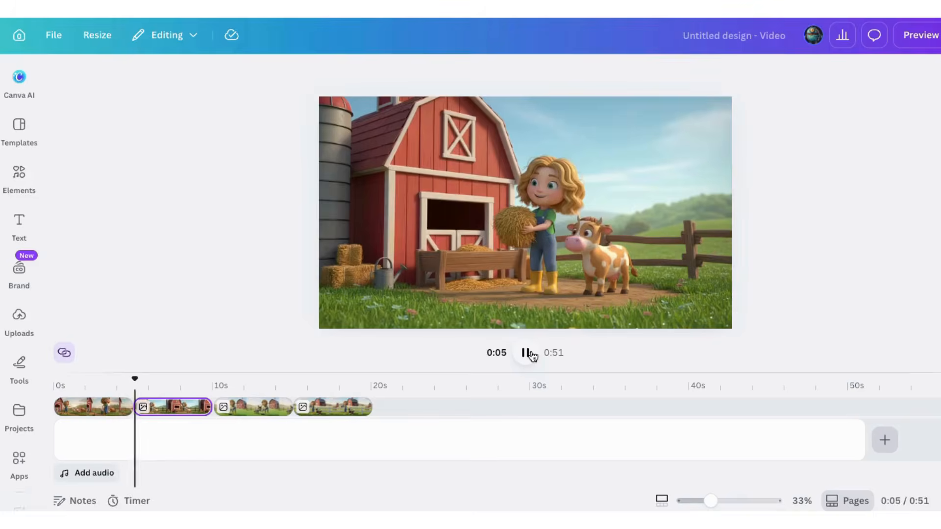
click(525, 353)
Delete the still image from the second scene and play back the generated hay-feeding video.
click(516, 237)
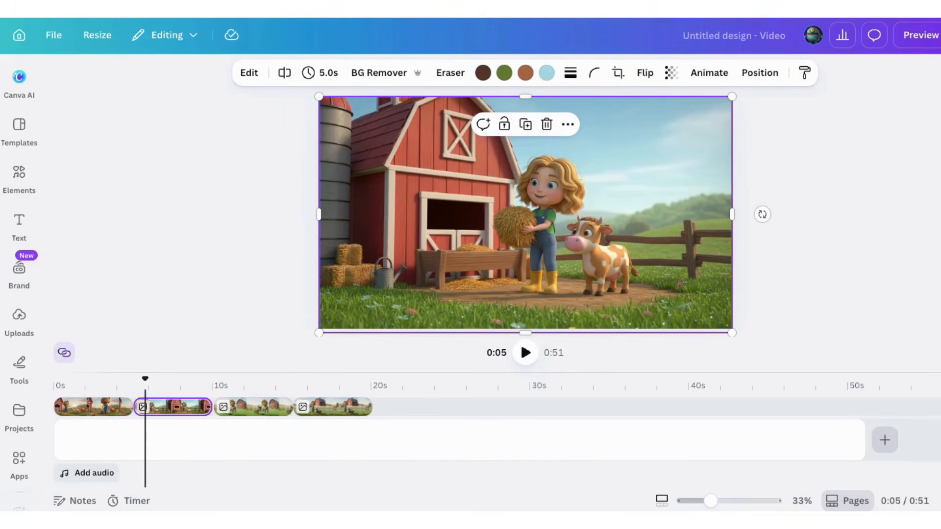
key(Delete)
click(525, 354)
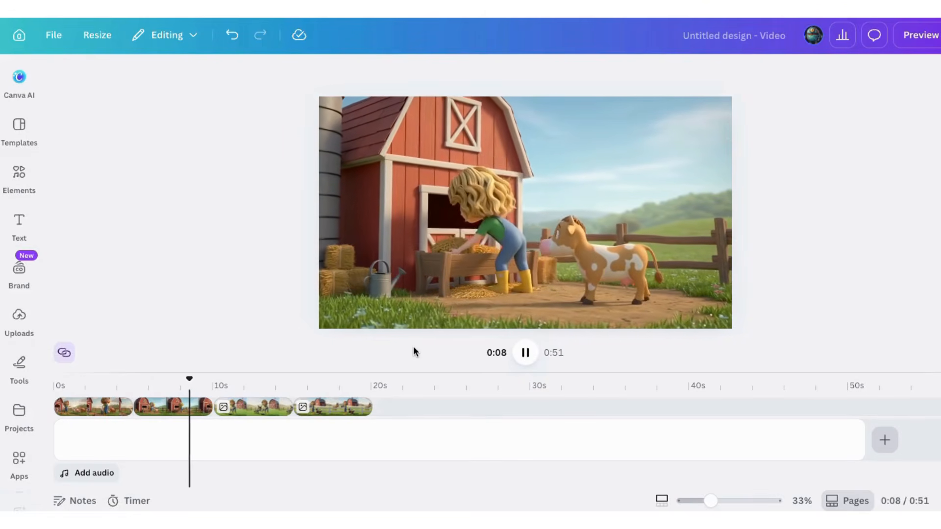
click(525, 353)
Convert the third scene's donkey-feeding image into a 6-second video with Image to Video in Smart mode and play it back.
click(251, 411)
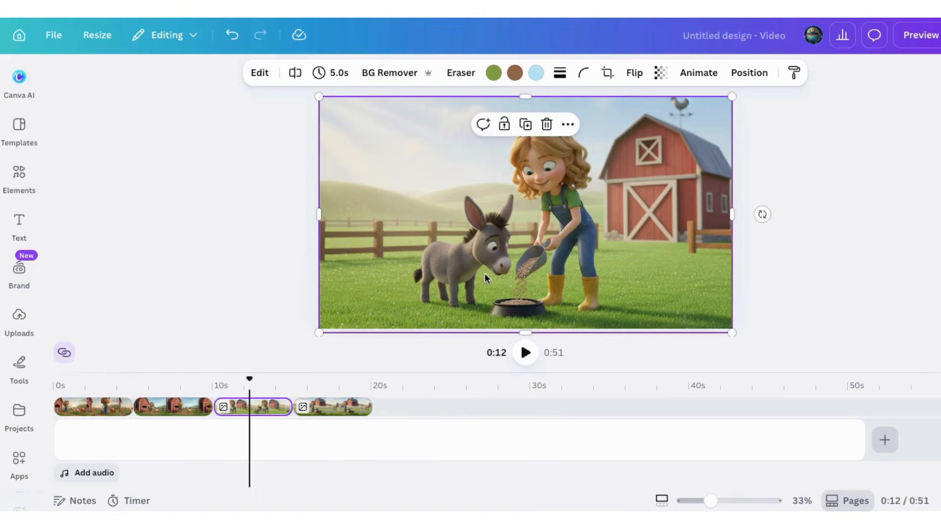
click(253, 75)
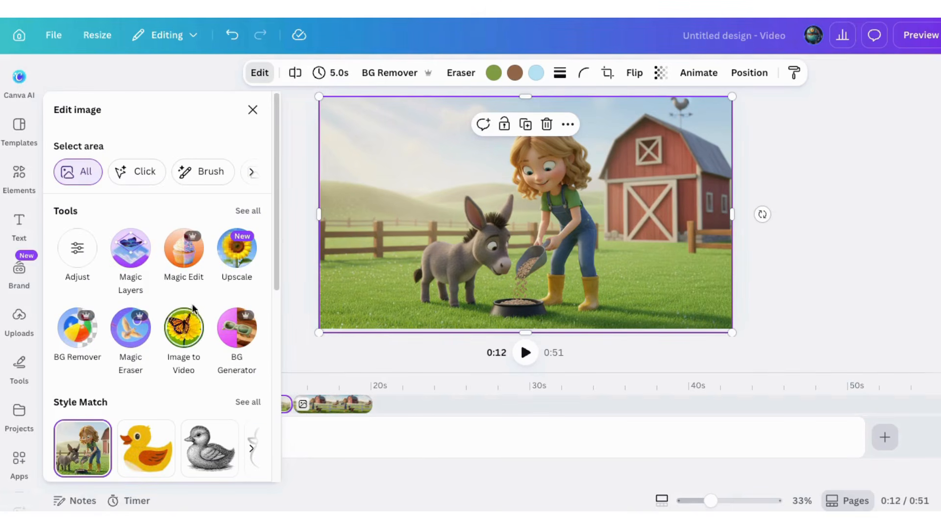
click(184, 336)
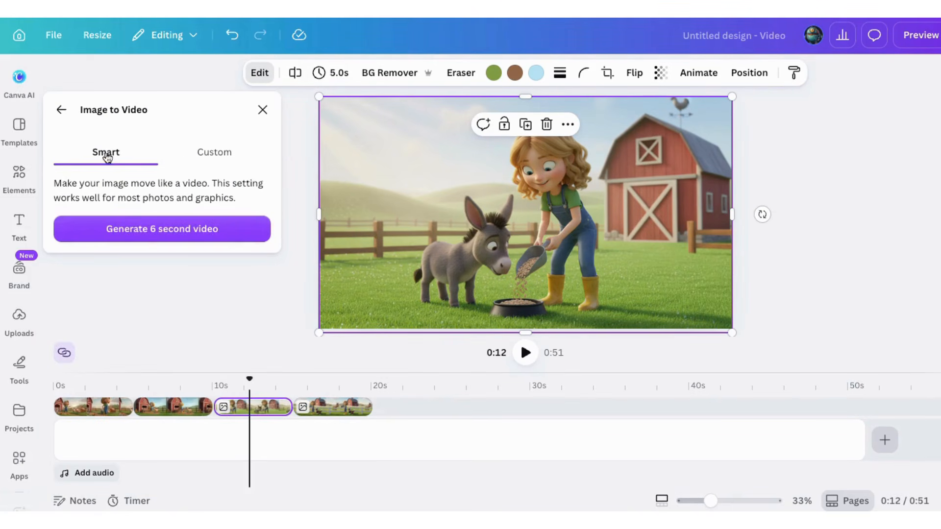
click(146, 233)
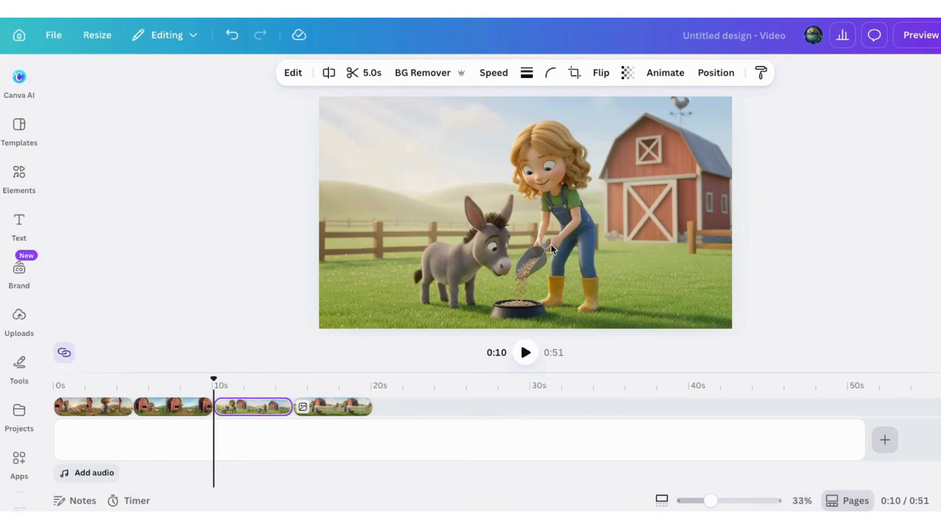
click(526, 353)
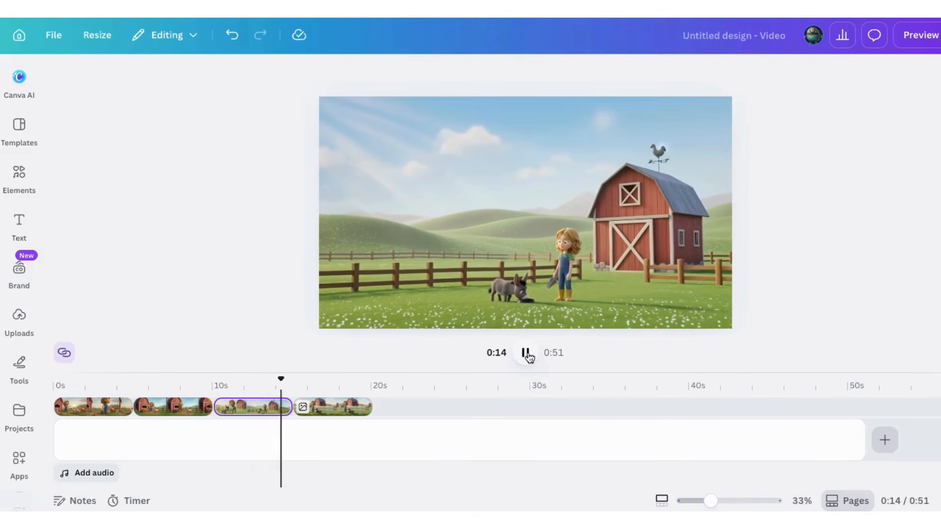
click(526, 353)
Convert the fourth scene's fence image with the dog into a 6-second Smart Image to Video clip and play it back.
click(322, 413)
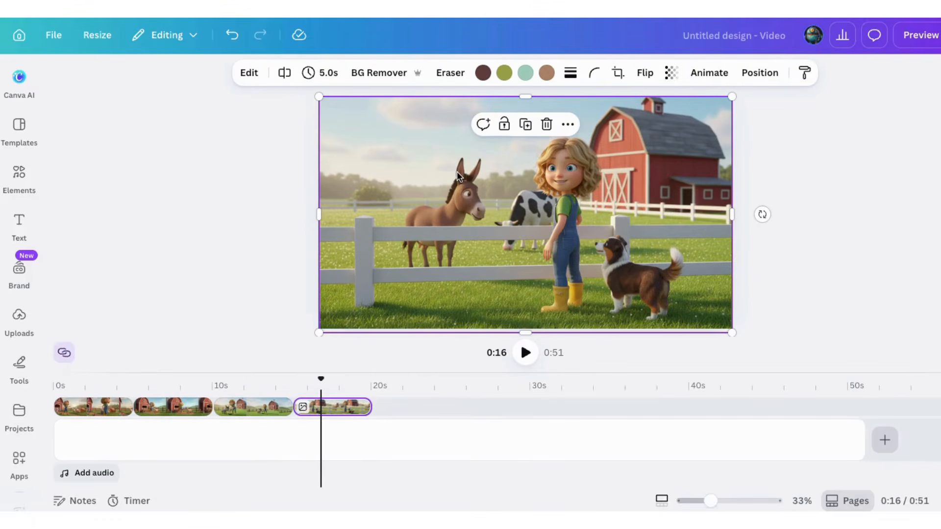
click(249, 73)
click(177, 328)
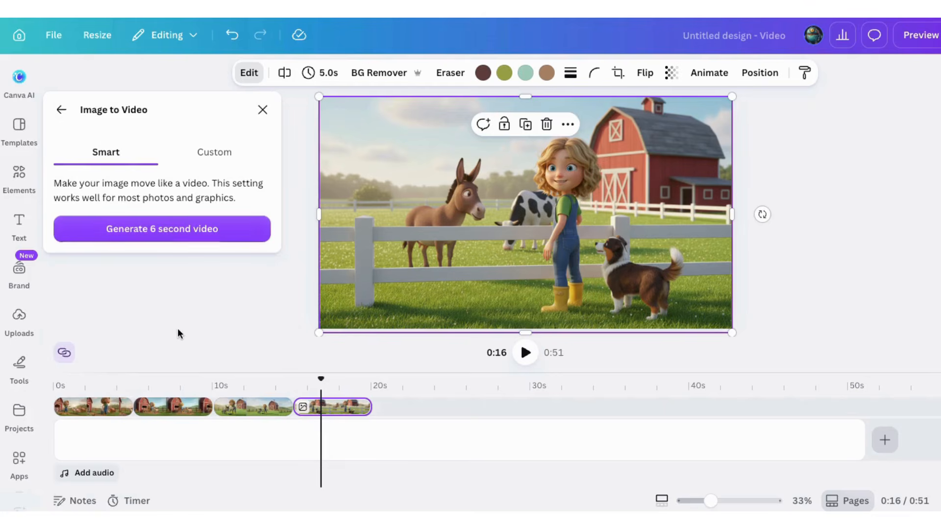
click(156, 230)
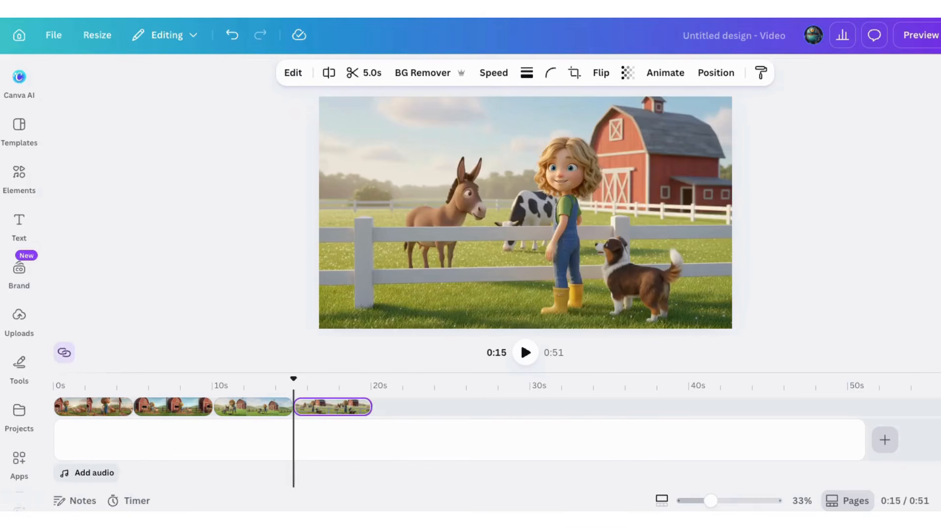
click(524, 353)
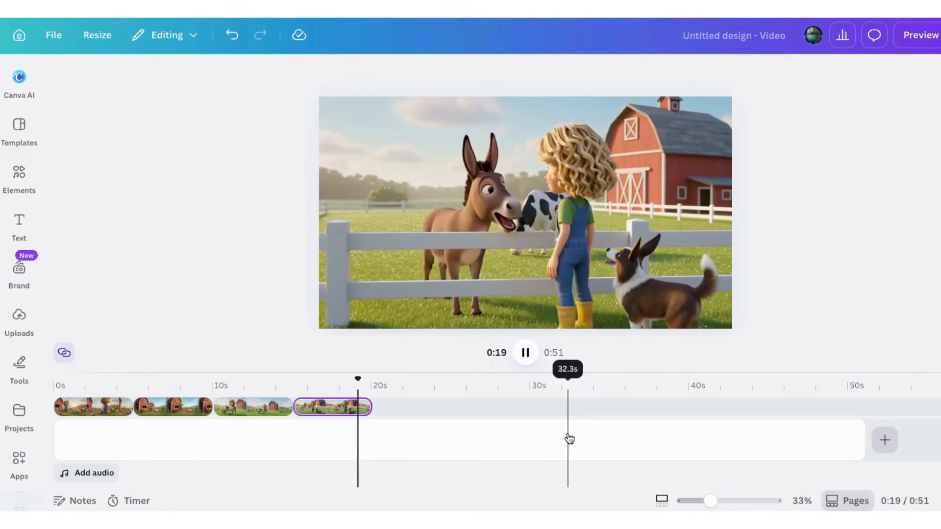
click(524, 353)
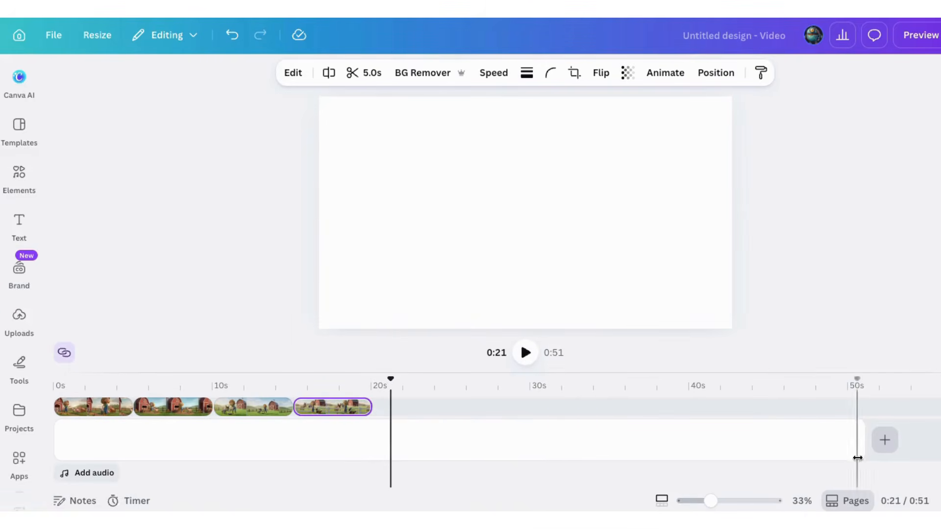
Shorten the blank page below the clips to 20.0 seconds and split it at 15, 10 and 5 seconds.
drag(858, 440, 433, 429)
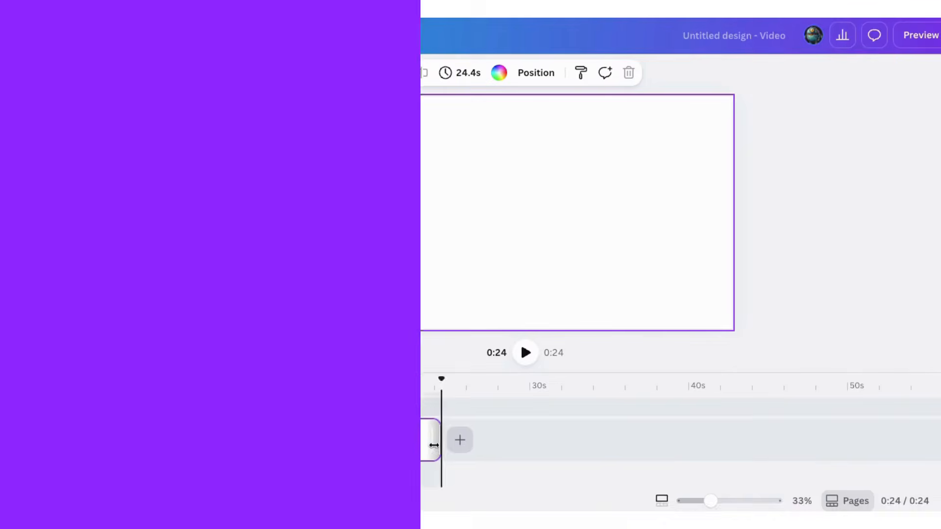
drag(433, 430, 371, 431)
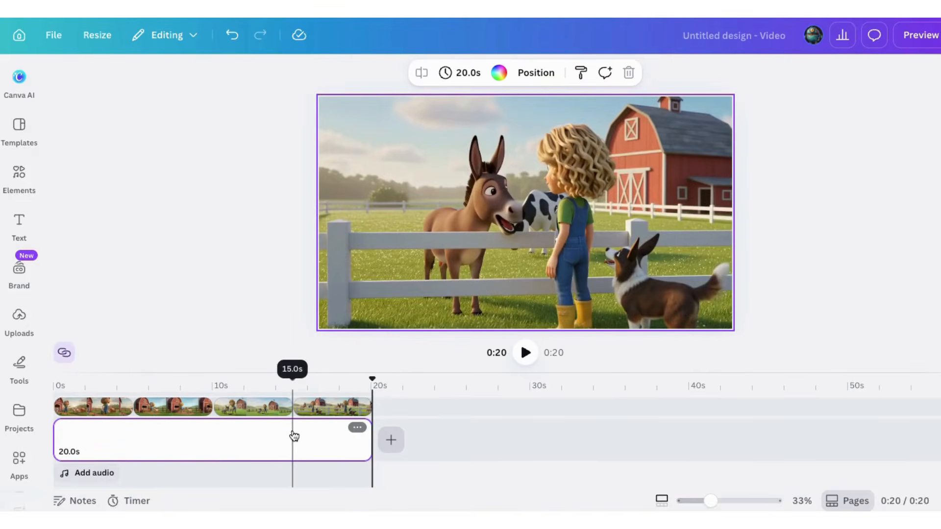
right_click(293, 432)
click(326, 417)
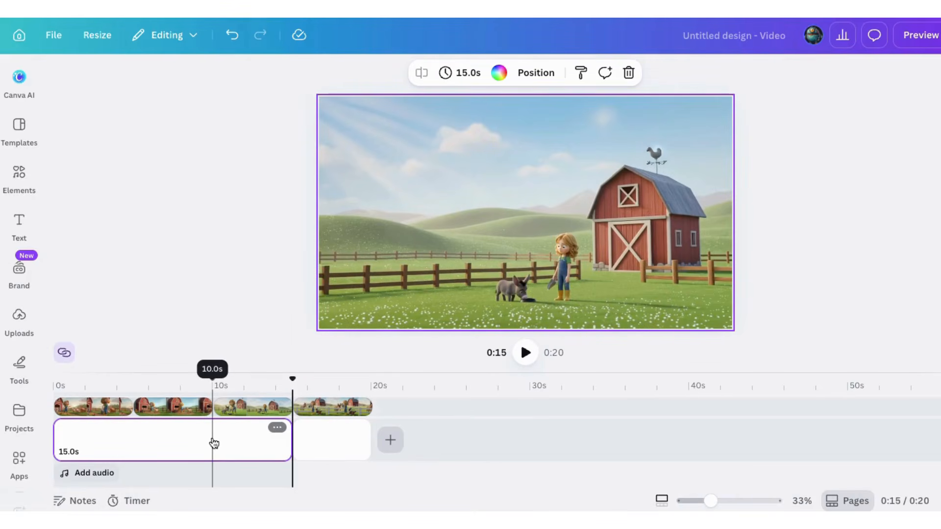
right_click(214, 444)
click(240, 424)
click(135, 447)
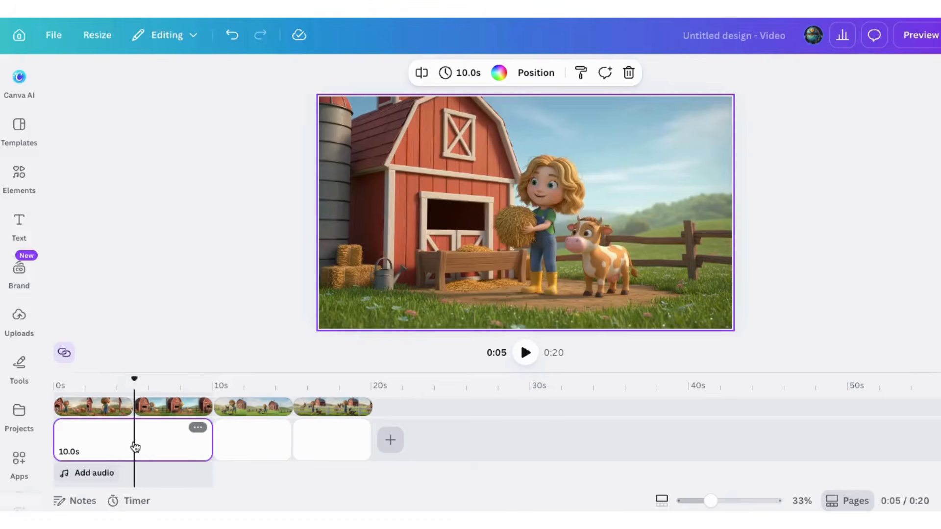
right_click(135, 446)
click(155, 433)
Add a Dissolve transition between the first two pages and apply it to all scenes.
click(133, 440)
click(157, 140)
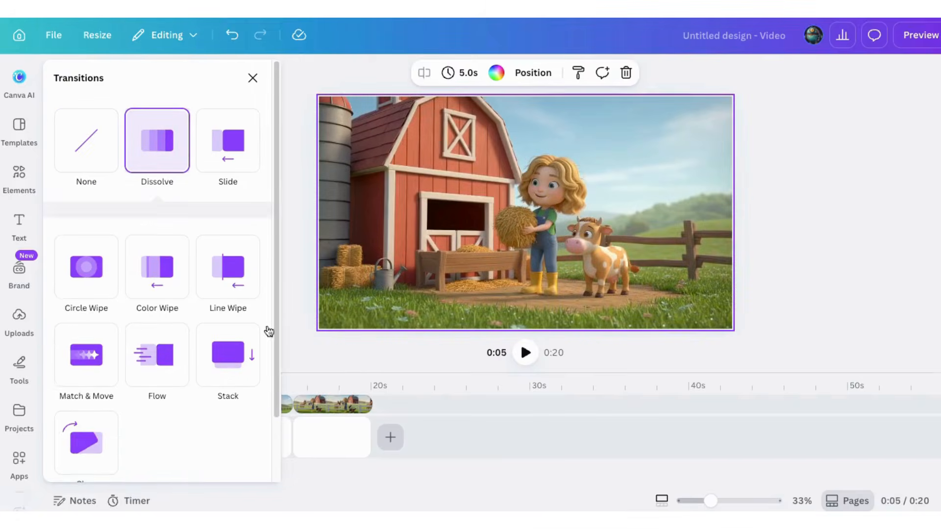
scroll(142, 417, down, 2)
click(162, 458)
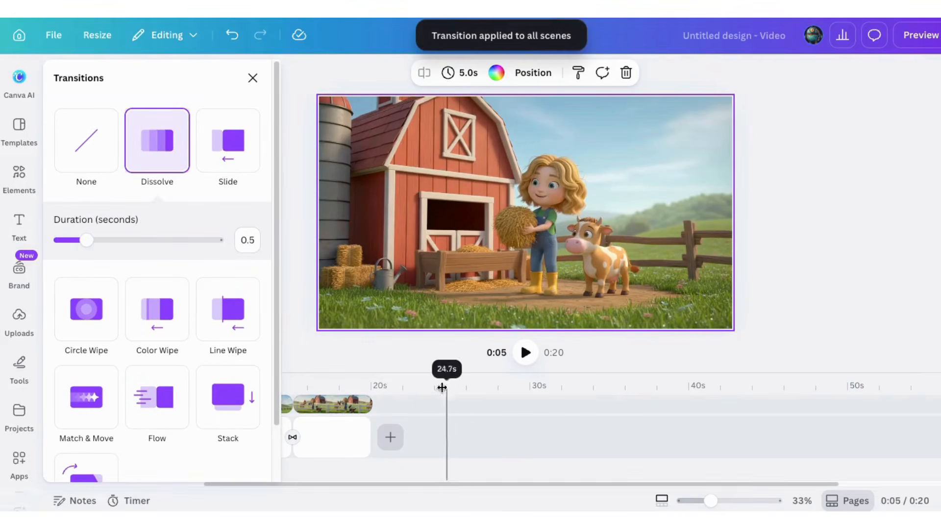
click(402, 356)
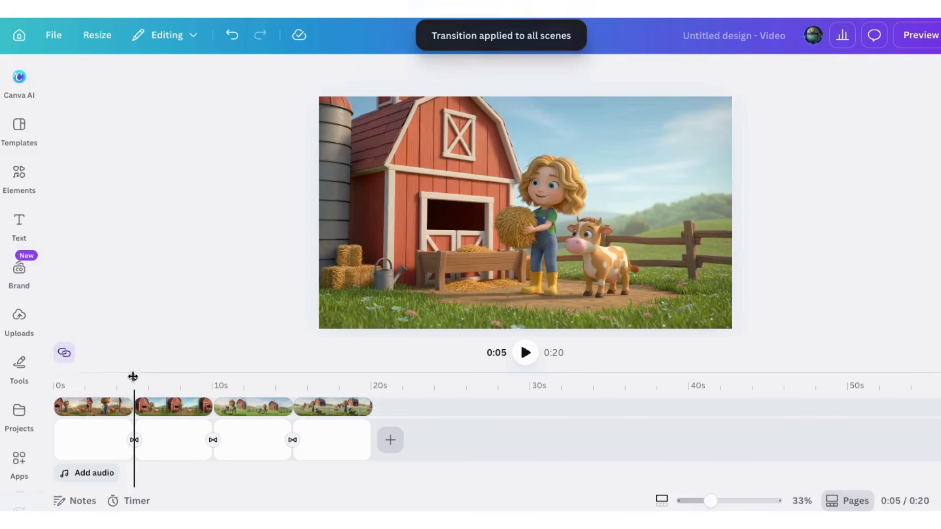
Play back the video from shortly before the first scene change to check the Dissolve transitions.
drag(132, 378, 114, 379)
click(525, 361)
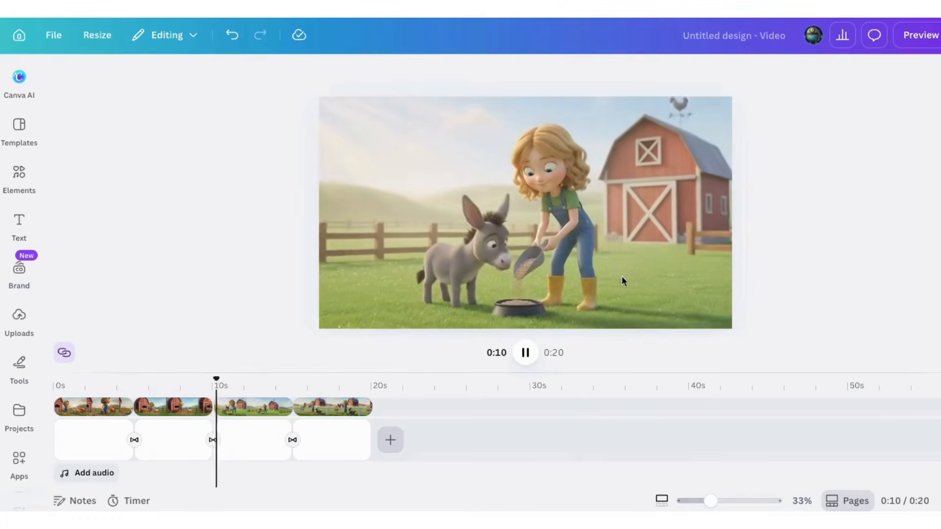
click(525, 353)
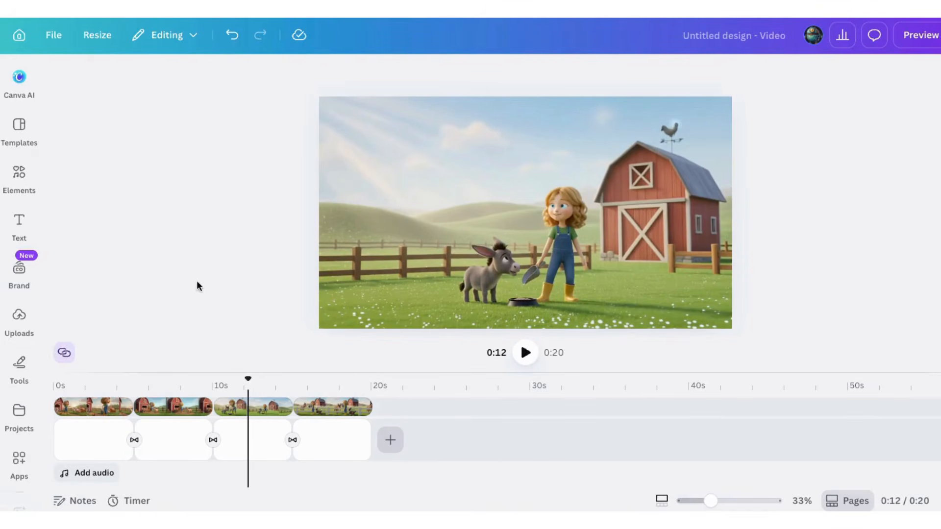
Open the uploaded media, then switch to Pixabay and look through its Sound Effects for donkey sounds.
click(22, 323)
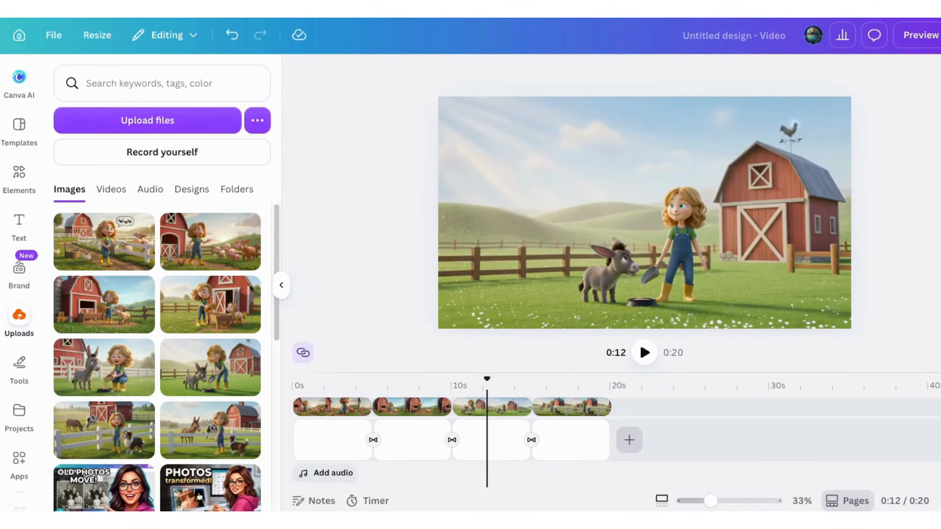
drag(272, 169, 162, 294)
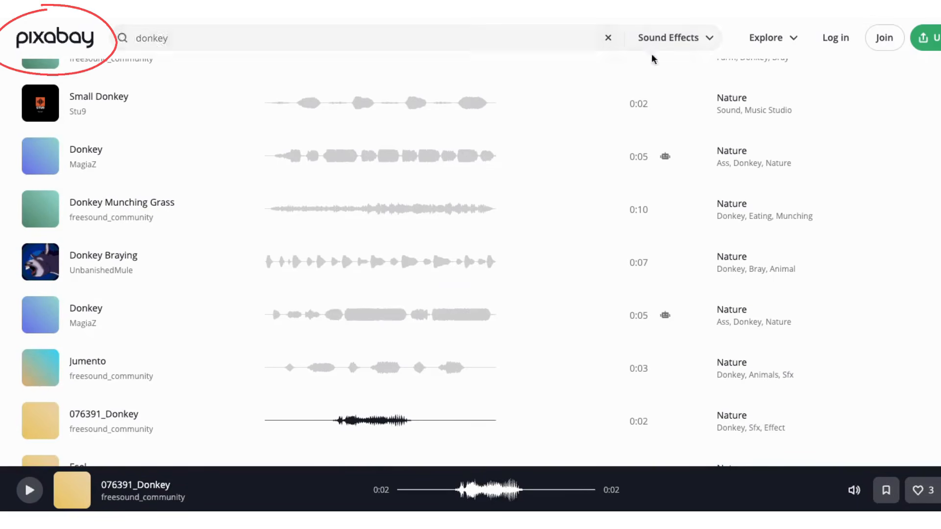
click(659, 38)
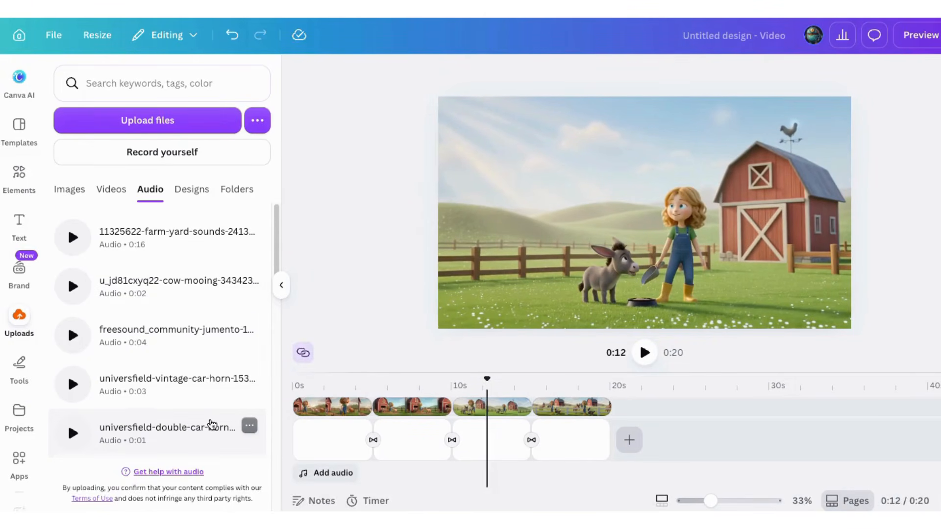
Add the uploaded farm-yard sounds audio to the timeline and position it near the start of the video.
drag(488, 378, 304, 378)
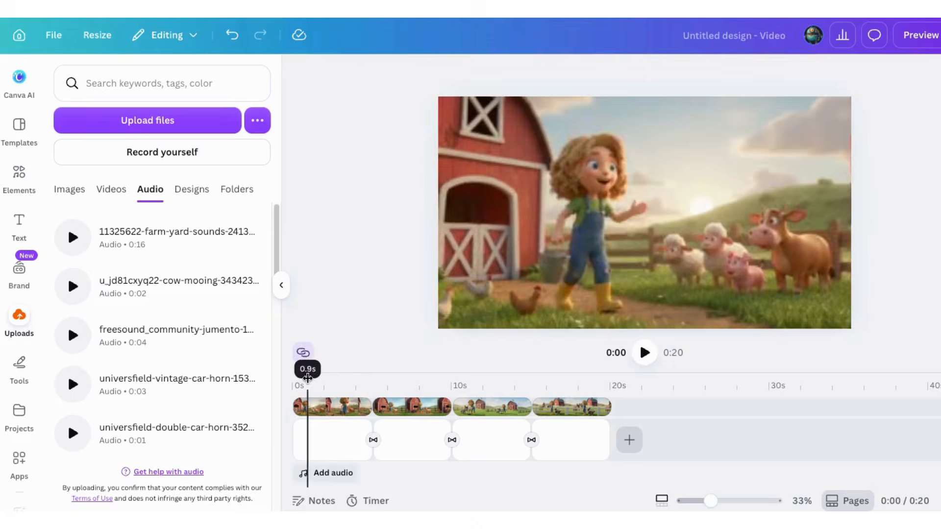
click(152, 240)
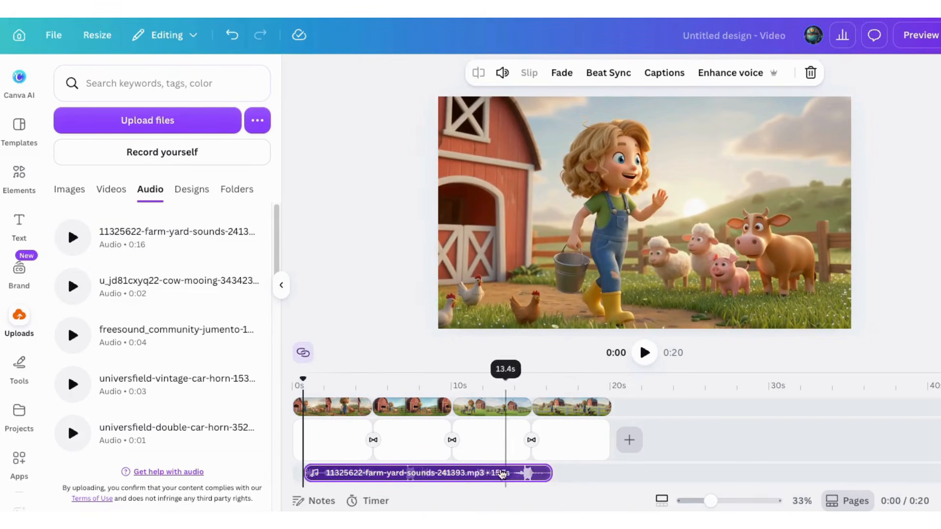
drag(503, 473, 475, 476)
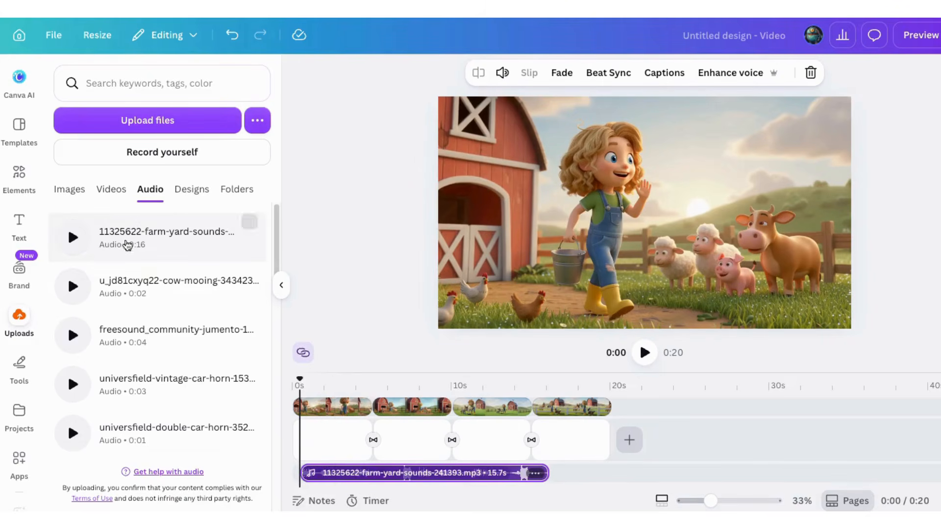
Add the cow-mooing audio below the farm-yard track and duplicate it, so one copy sits in the second scene and one in the third.
drag(130, 289, 526, 458)
right_click(392, 478)
click(463, 312)
Duplicate the farm-yard sounds track and place the copy directly after the original so it fills the rest of the last scene.
right_click(456, 458)
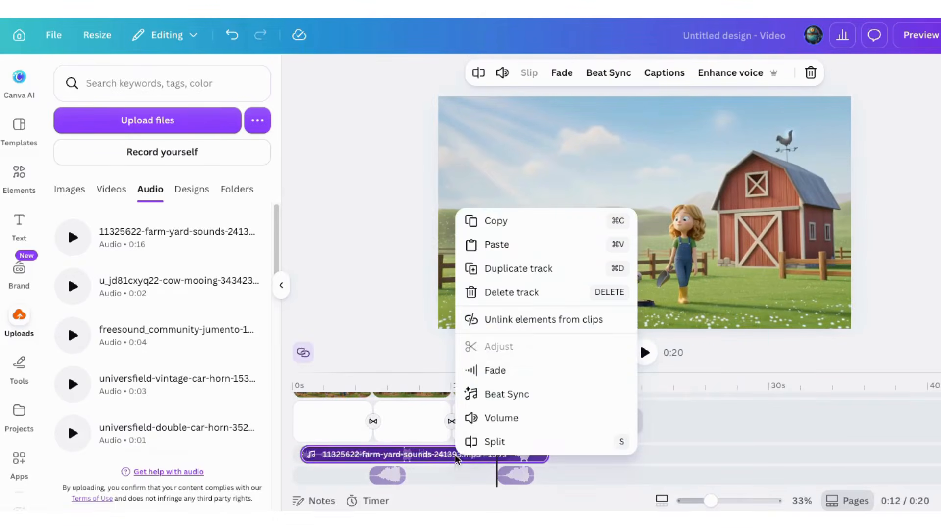
click(504, 276)
drag(466, 477, 662, 443)
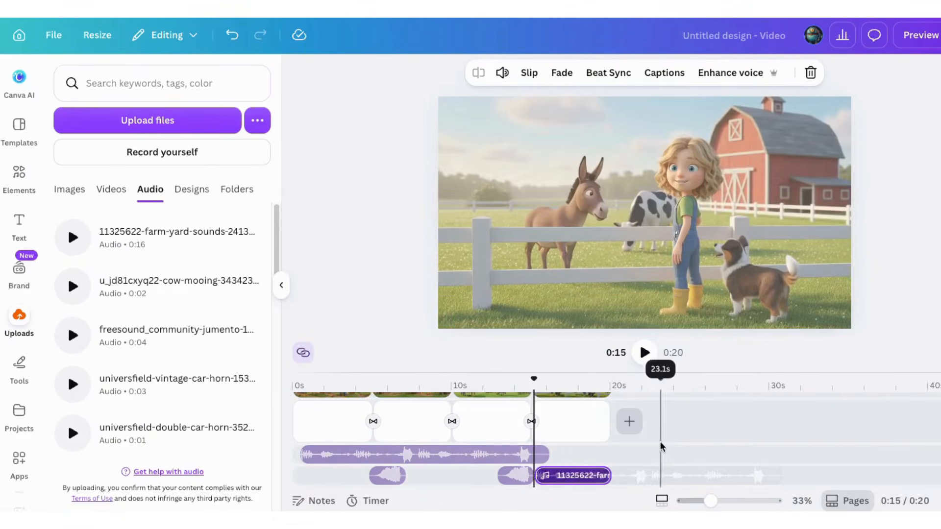
drag(574, 474, 588, 457)
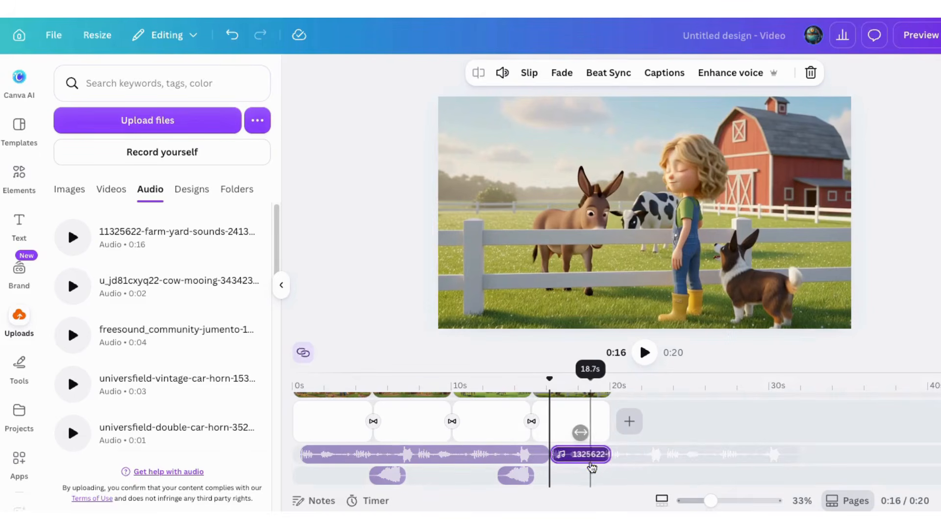
Give the second farm-yard sounds clip a 0.5-second fade out.
click(584, 465)
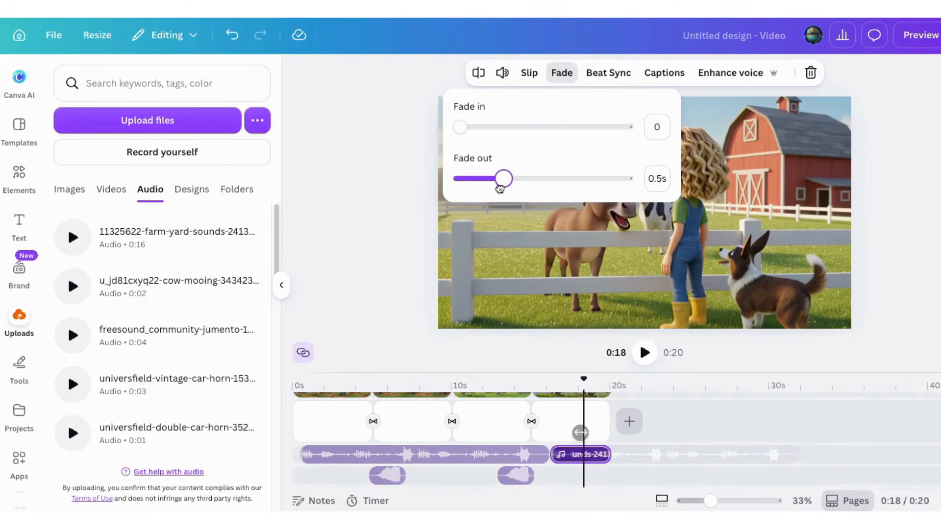
click(726, 383)
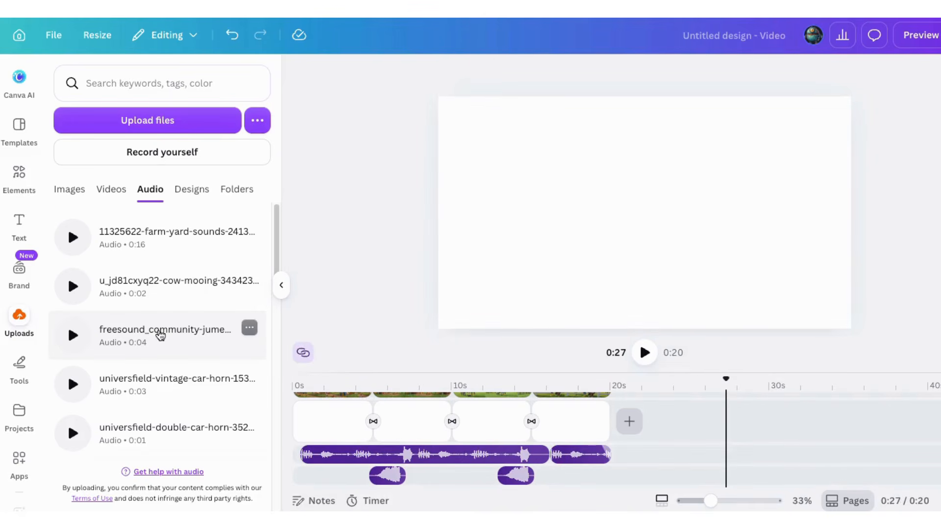
Add the freesound_community-jumento audio at 0:03 and place a duplicate of it at 0:10 on the same track.
drag(158, 339, 344, 478)
click(495, 75)
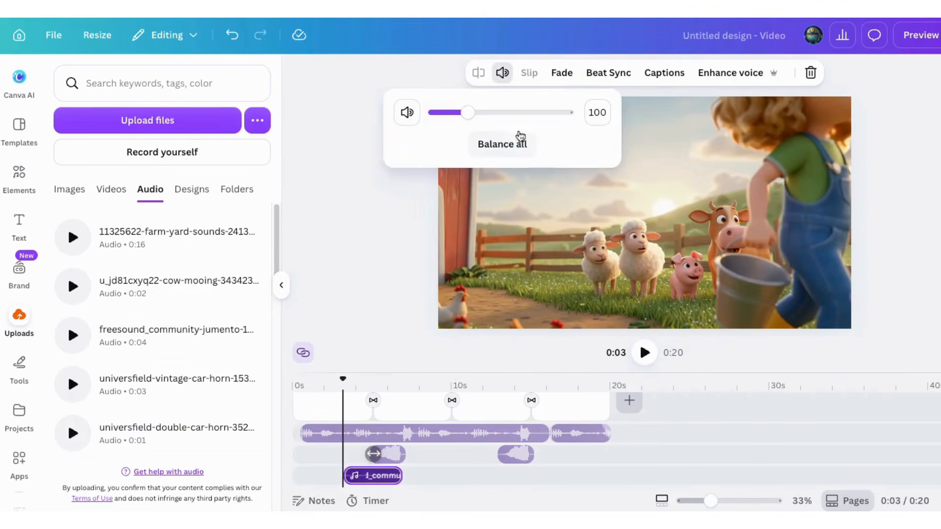
right_click(383, 477)
click(453, 309)
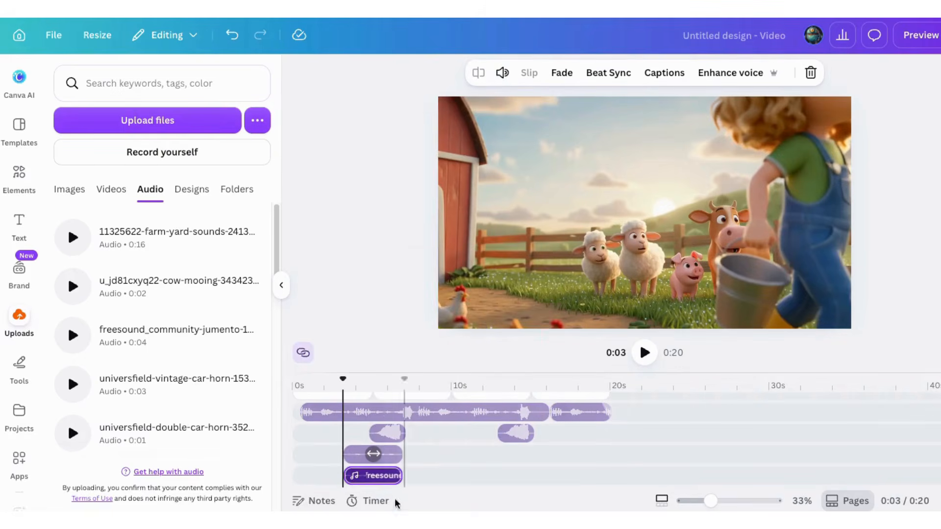
drag(374, 477, 483, 477)
Adjust the volume of the second freesound_community-jumento clip and of both cow-mooing clips together.
click(503, 72)
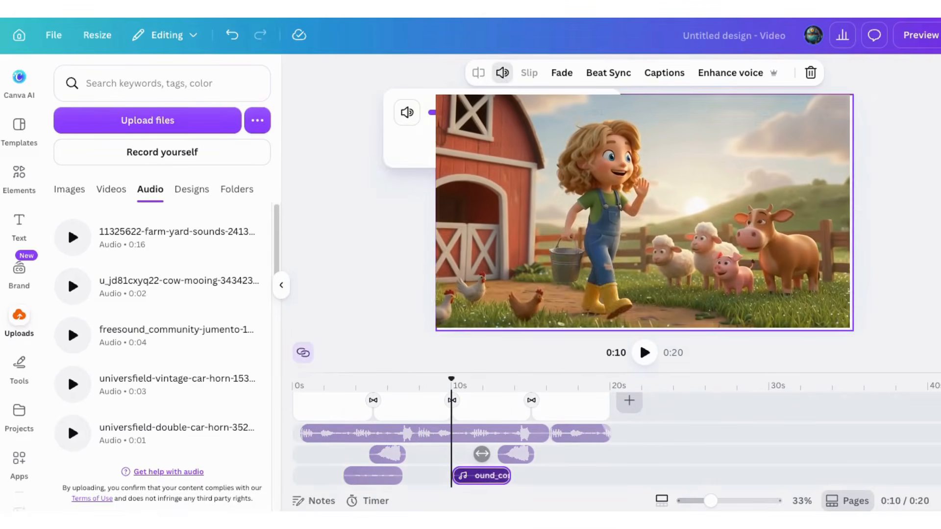
click(516, 454)
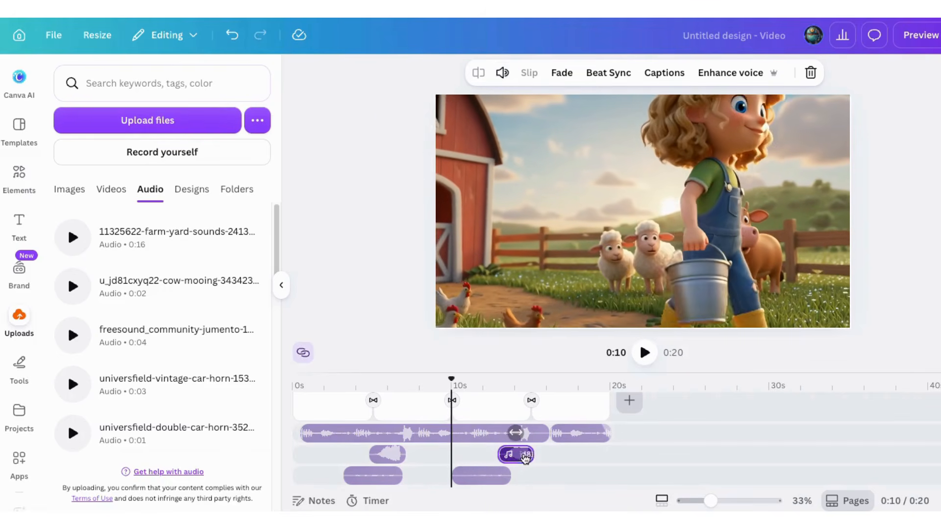
shift+click(387, 454)
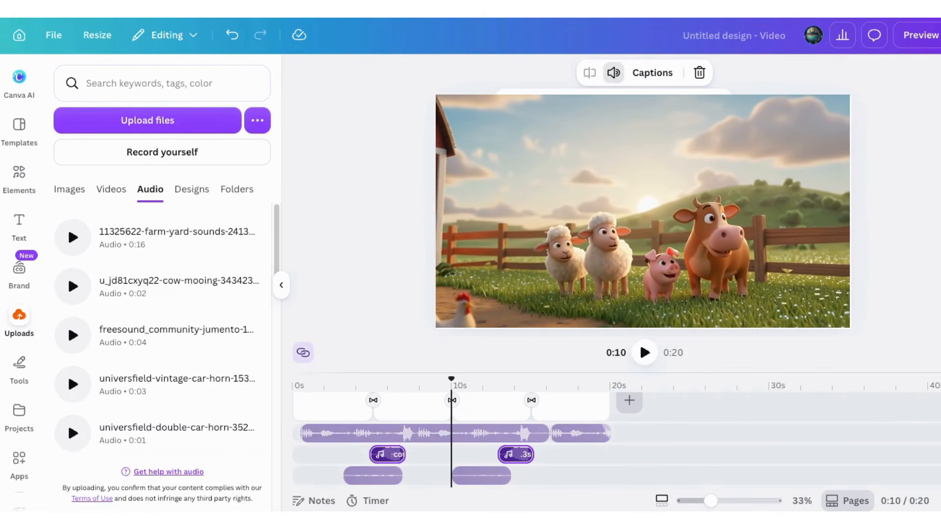
Select both farm-yard sounds clips together and lower their volume.
click(392, 408)
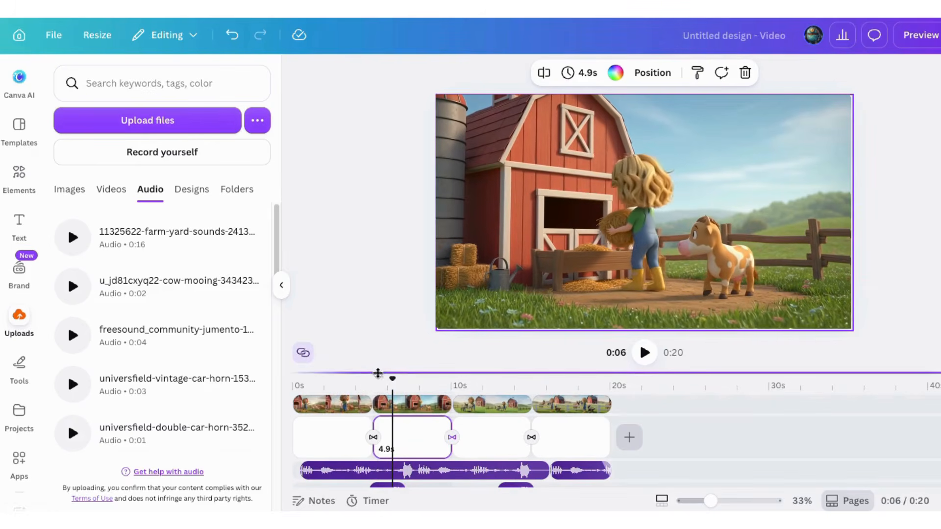
drag(392, 379, 292, 375)
click(346, 471)
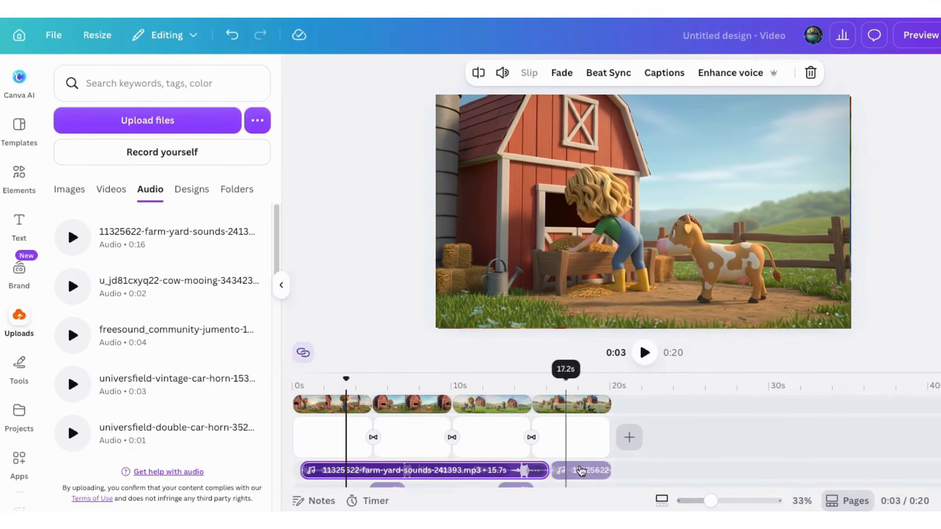
click(614, 73)
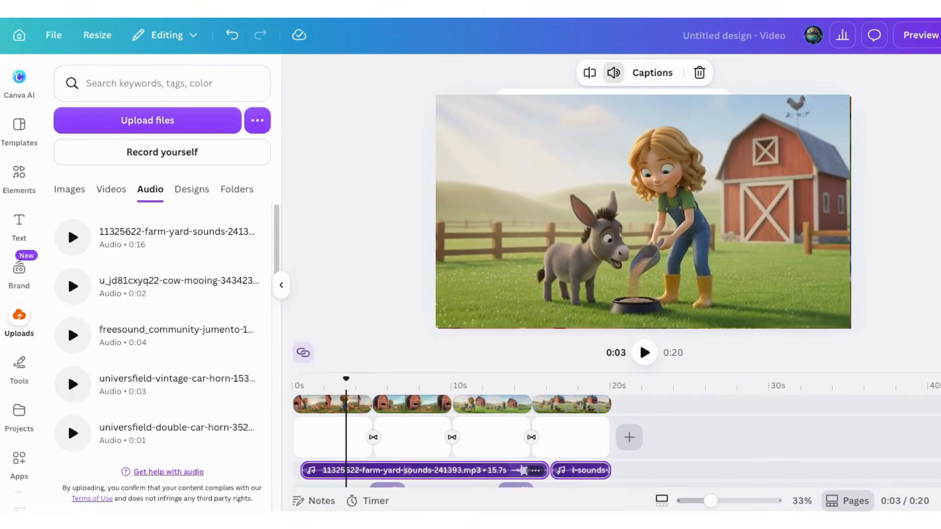
Trim the first farm-yard sounds clip to 14.7s, extend the second back to meet it at the last scene's start, and play the video to its end.
click(645, 354)
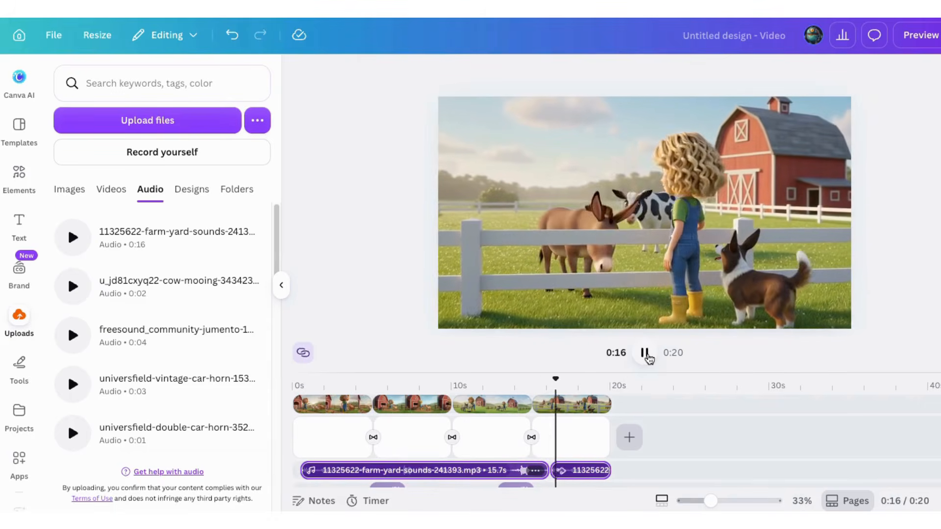
click(648, 360)
click(508, 476)
click(510, 447)
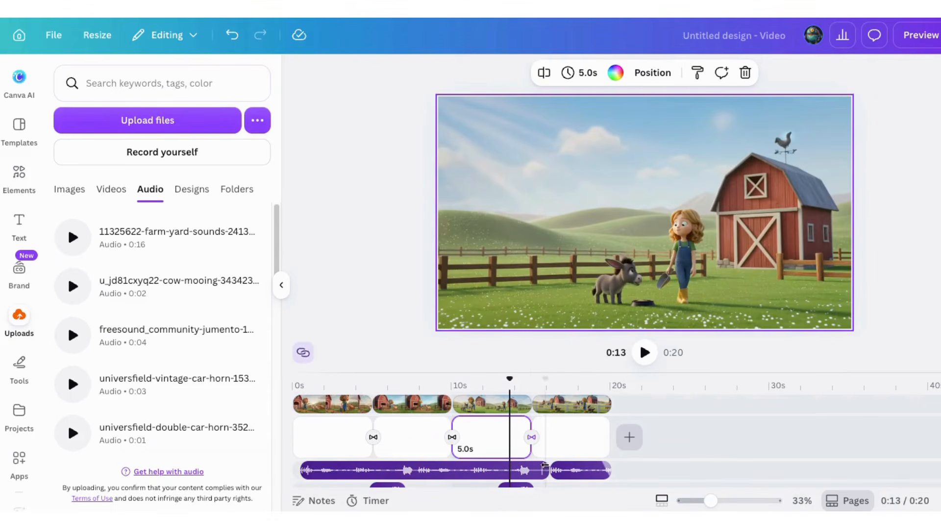
drag(547, 470, 586, 467)
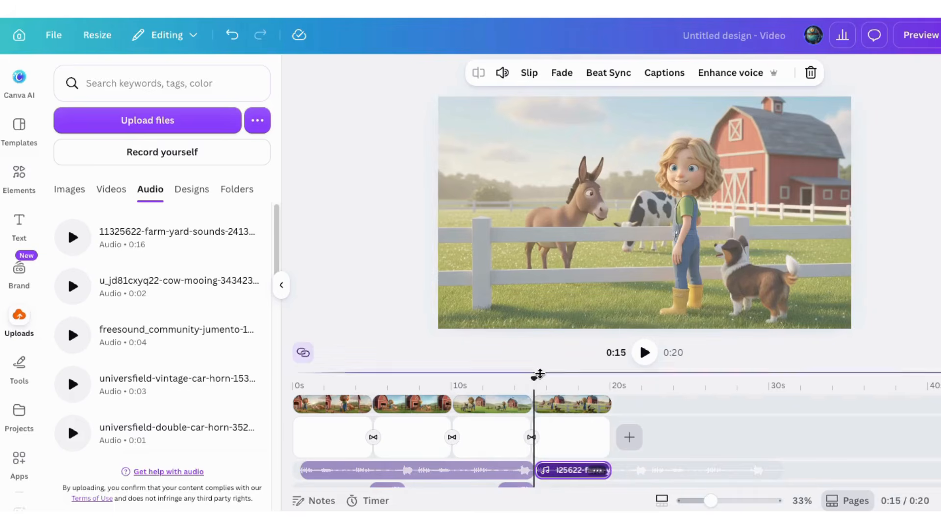
drag(539, 374, 480, 377)
click(645, 353)
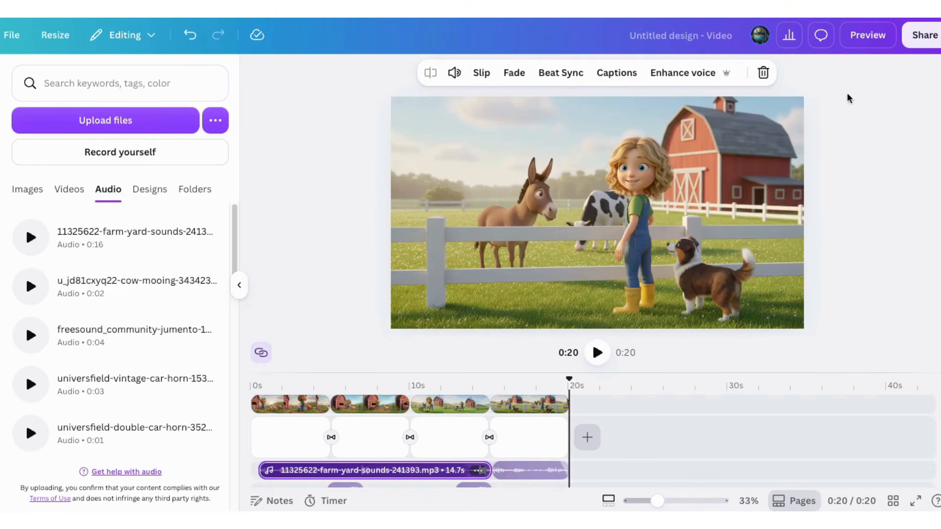
Download the finished design as an MP4 video at 1080p (HD) quality.
click(924, 35)
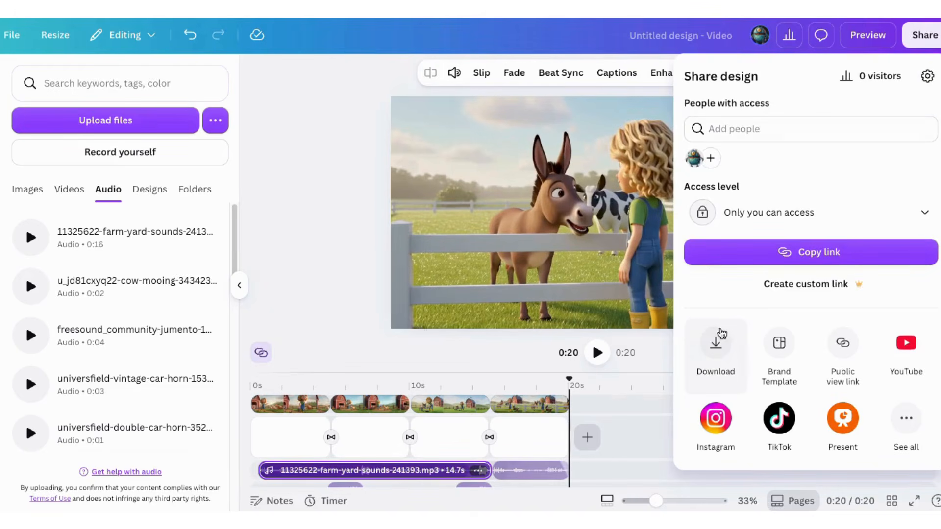
click(716, 349)
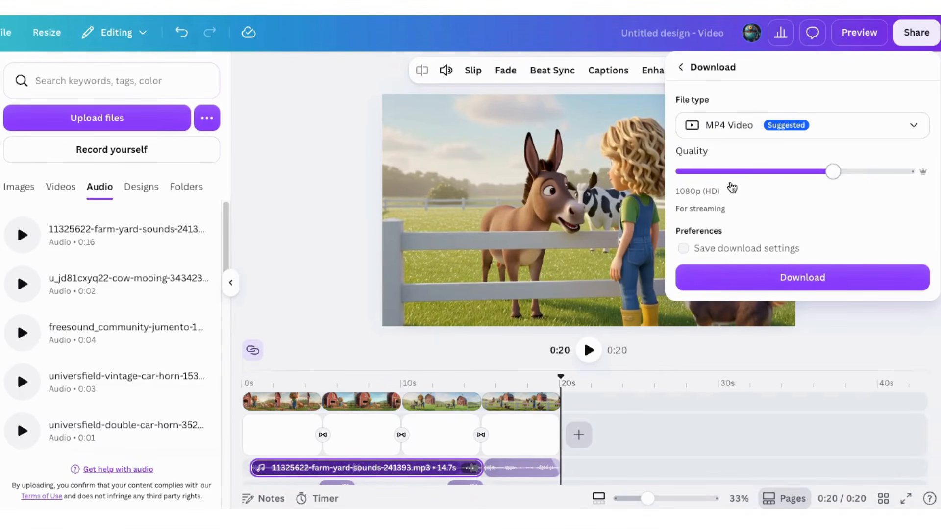
click(782, 275)
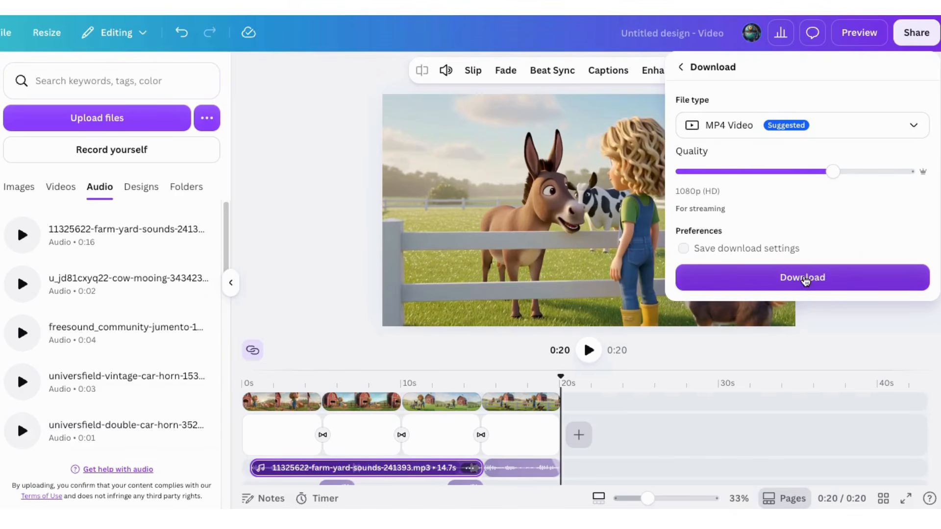